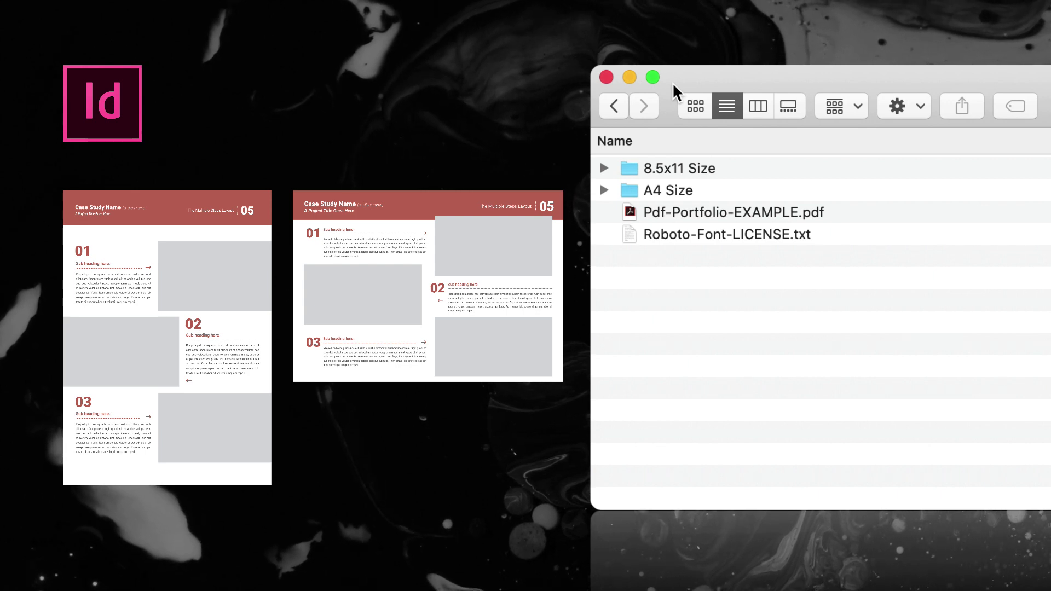
Expand the A4 Size and 8.5x11 Size folders and select the Horizontal template folder
click(604, 189)
click(605, 168)
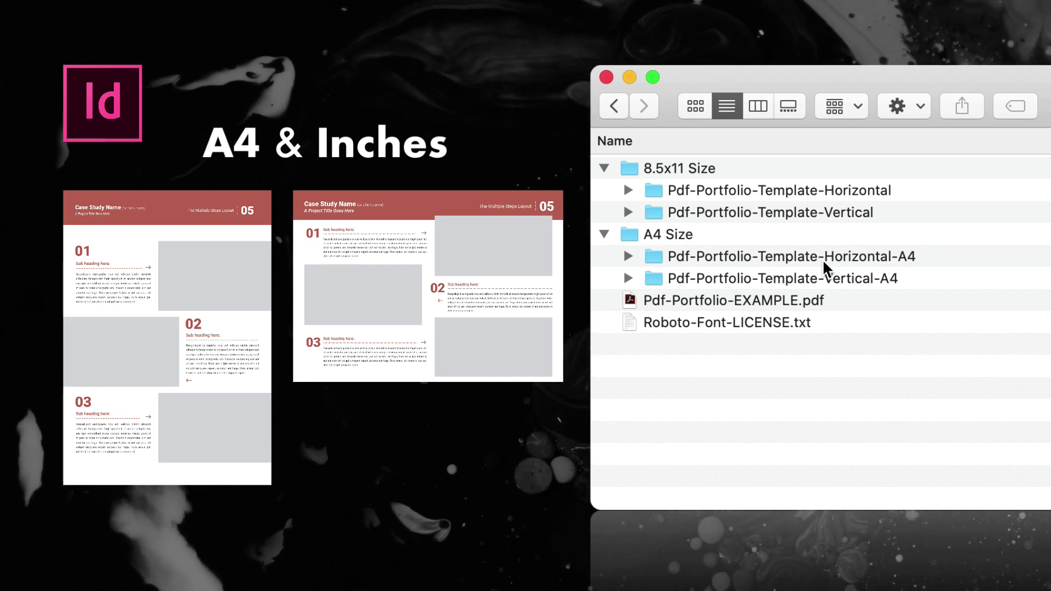
click(802, 195)
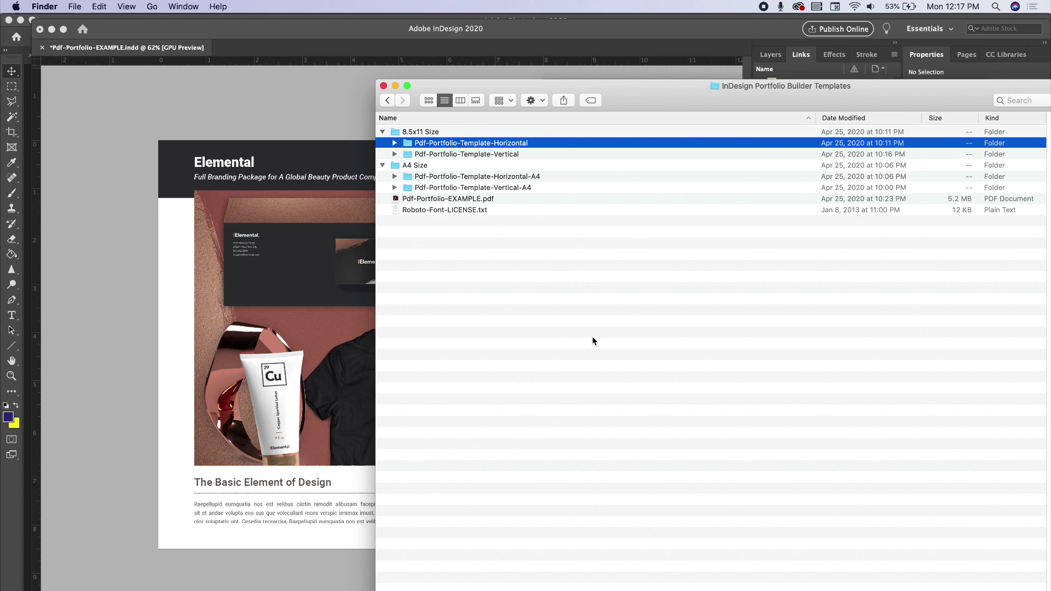
Scroll through example pages 1–4 down to The Chocolate Bar Co. case study
click(275, 394)
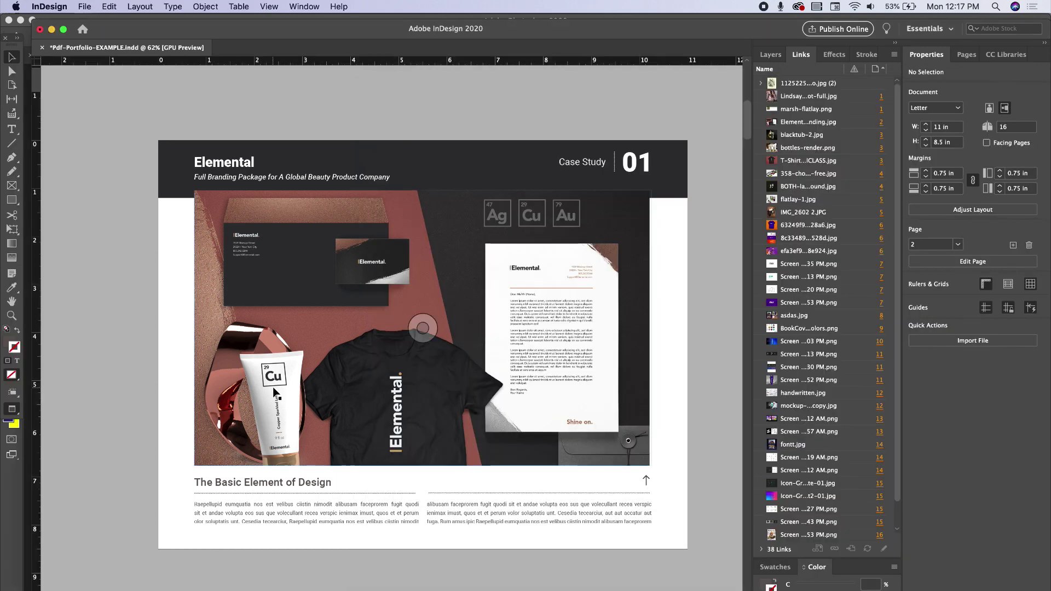
scroll(296, 389, up, 10)
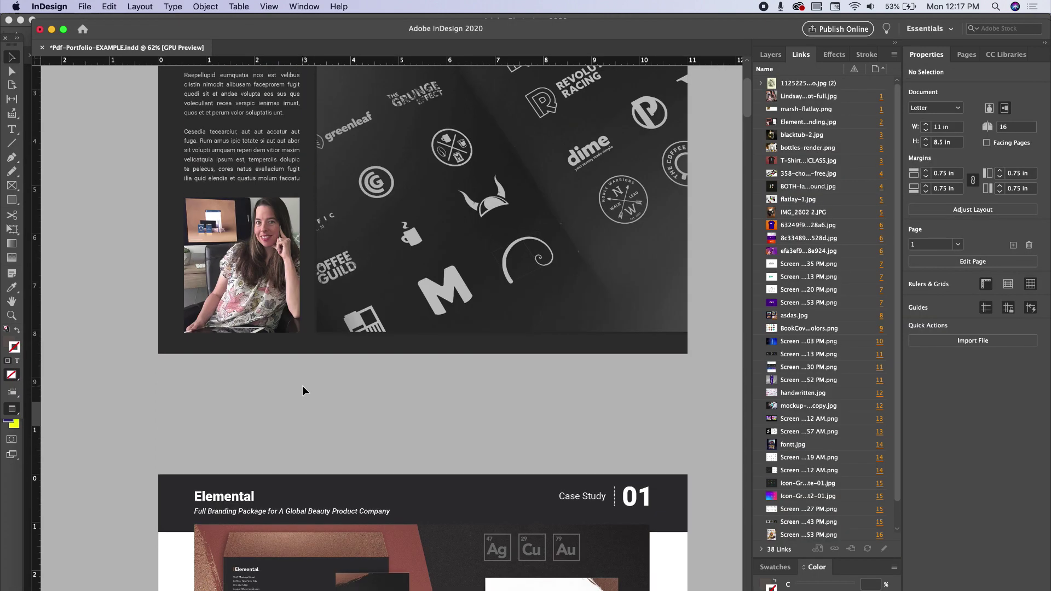
scroll(302, 390, up, 2)
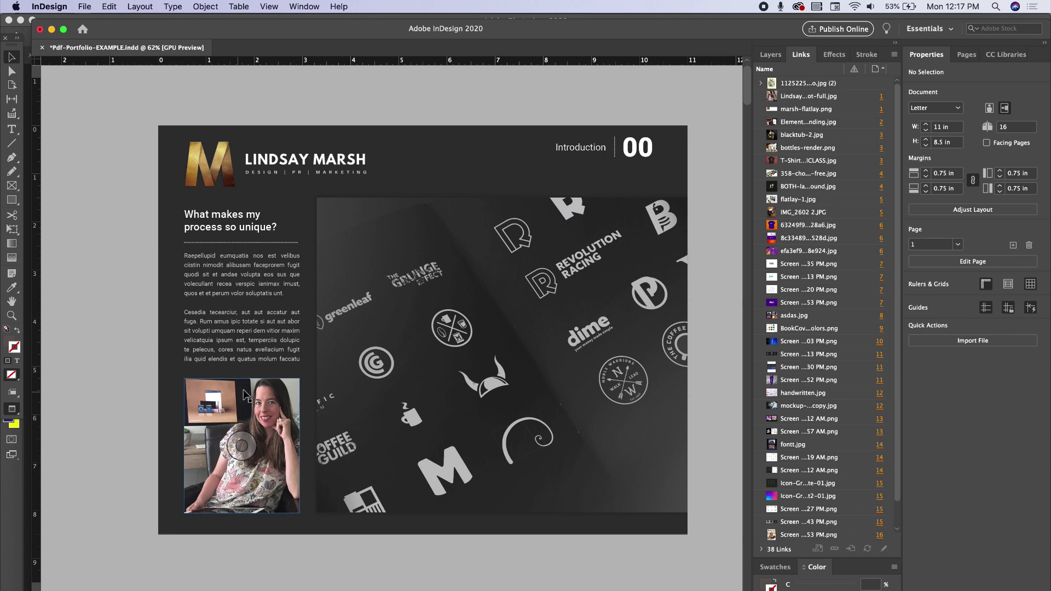
scroll(245, 395, down, 10)
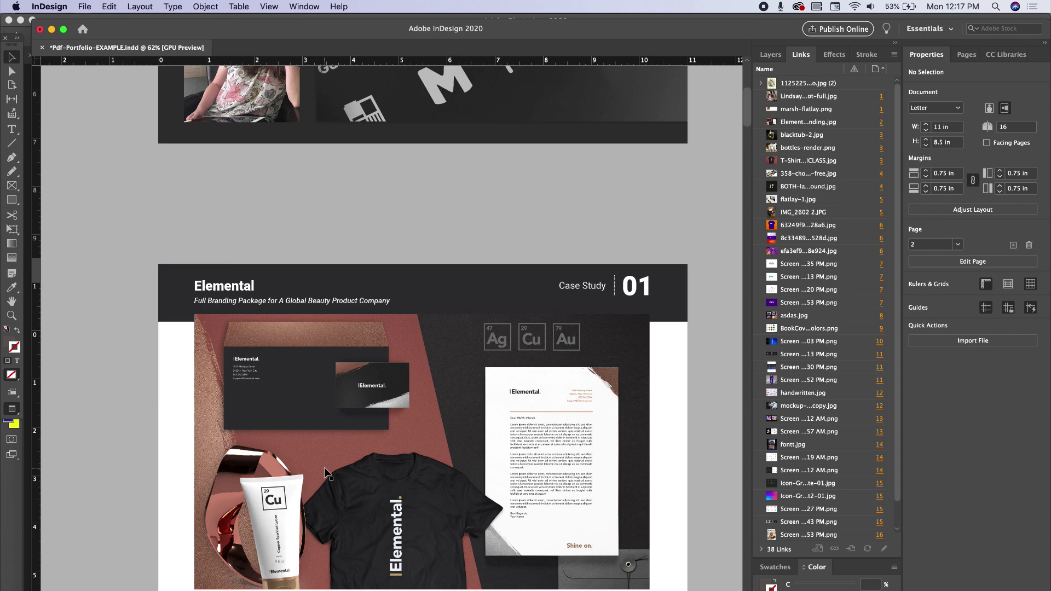
scroll(324, 468, down, 10)
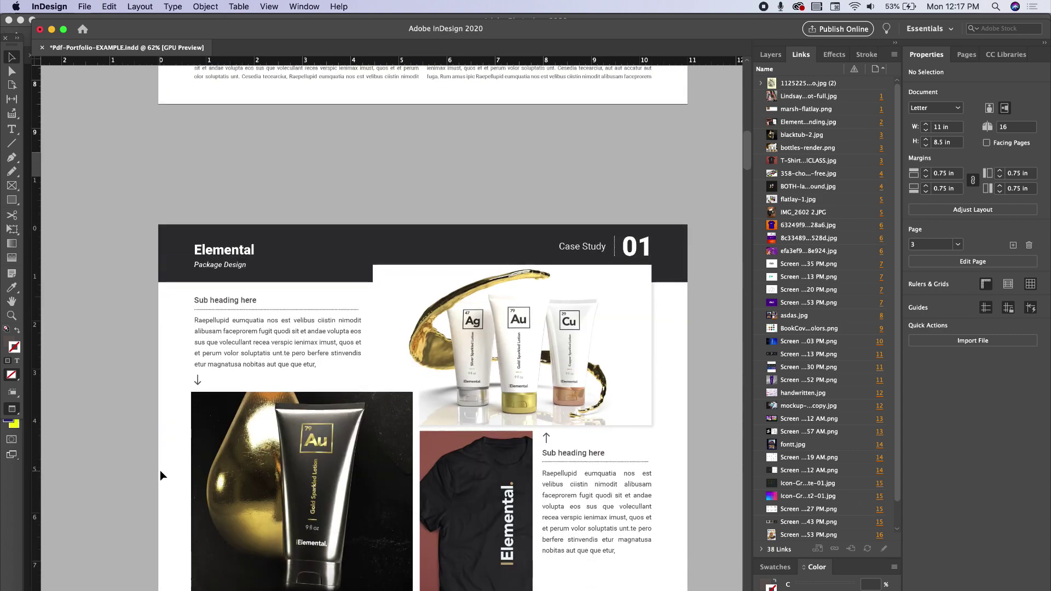
scroll(160, 472, down, 10)
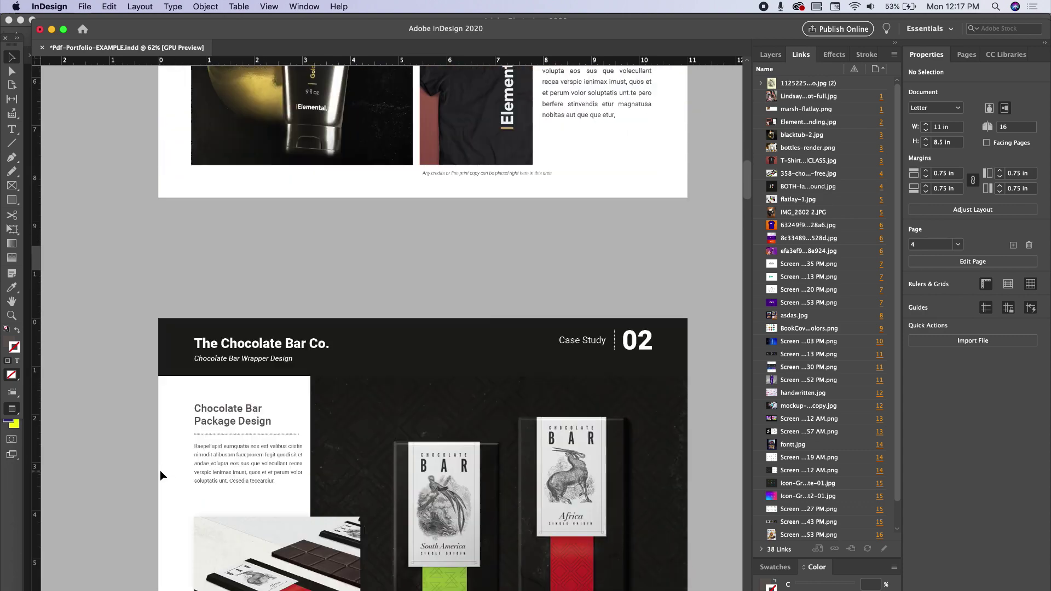
scroll(160, 471, down, 5)
scroll(160, 471, down, 3)
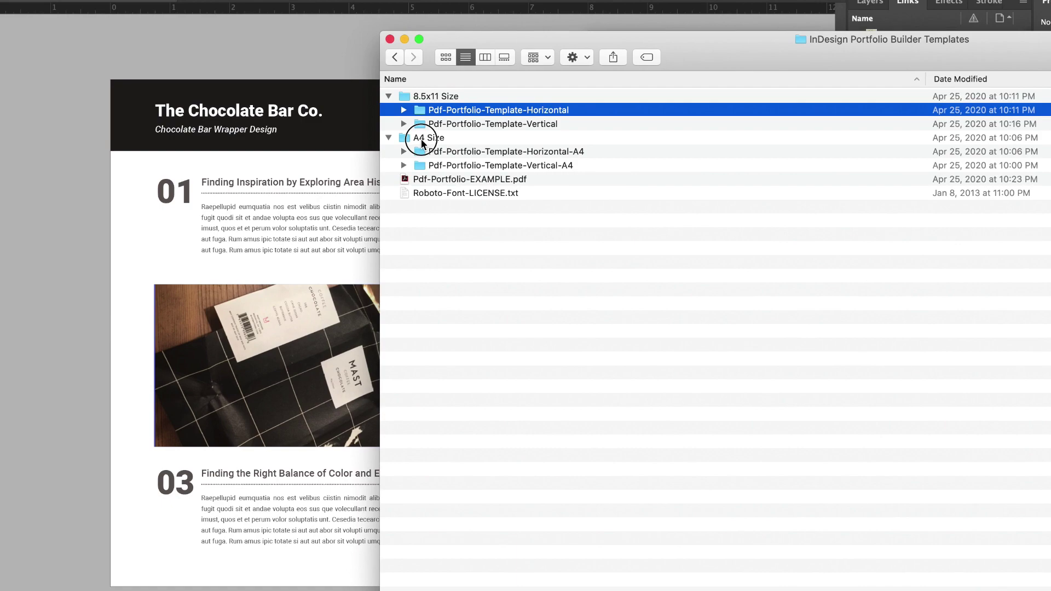
Open the Pdf-Portfolio-Template-Horizontal-A4 folder and reveal the linked promo image in Links
click(432, 157)
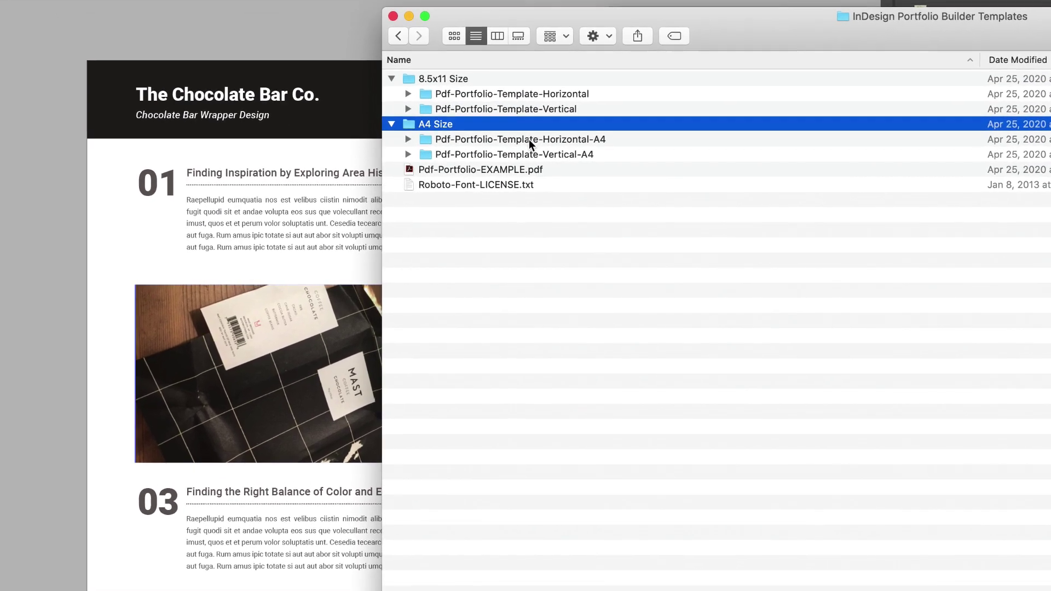
click(536, 142)
double_click(536, 138)
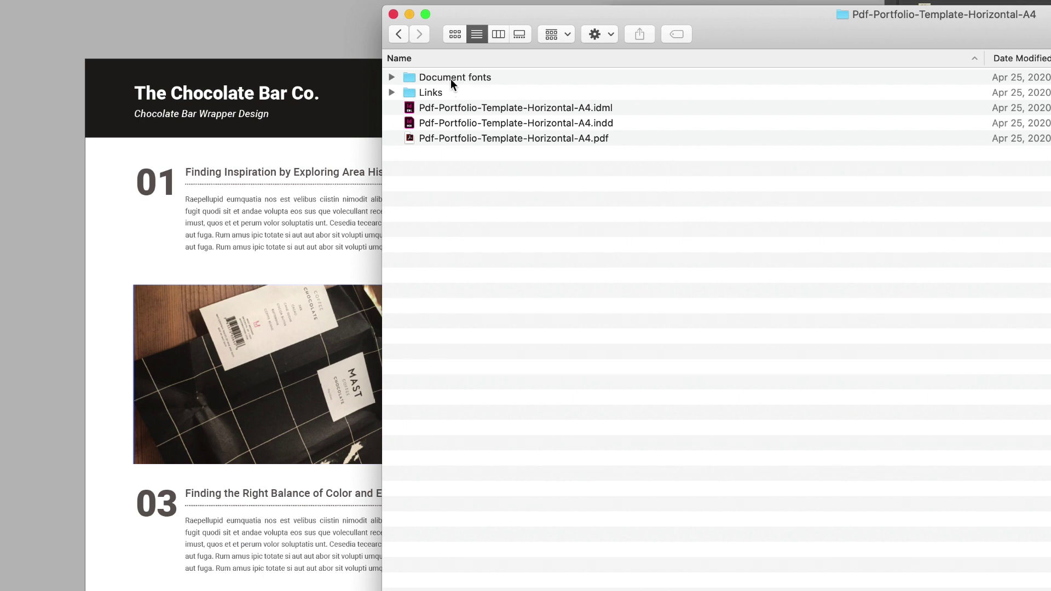
click(392, 92)
click(481, 111)
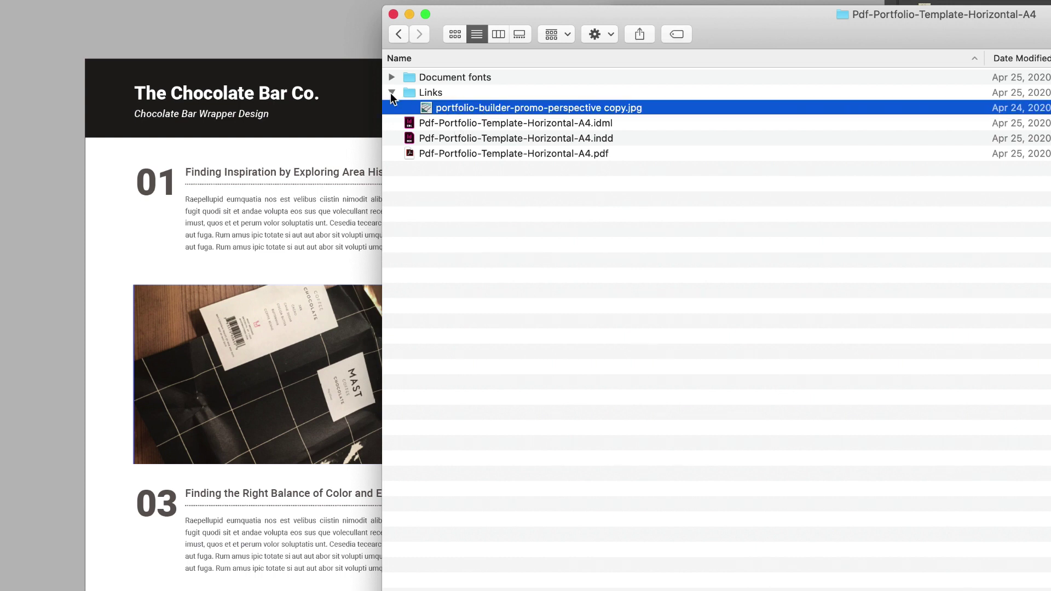
Inspect the Document fonts folder, including the Roboto-Black.ttf font file
click(392, 78)
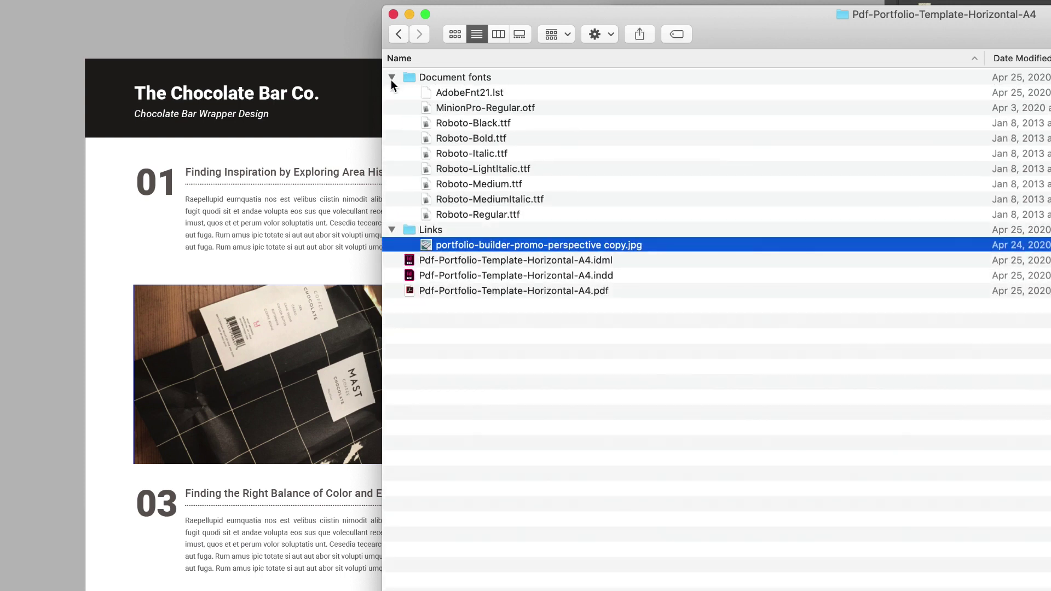
click(463, 126)
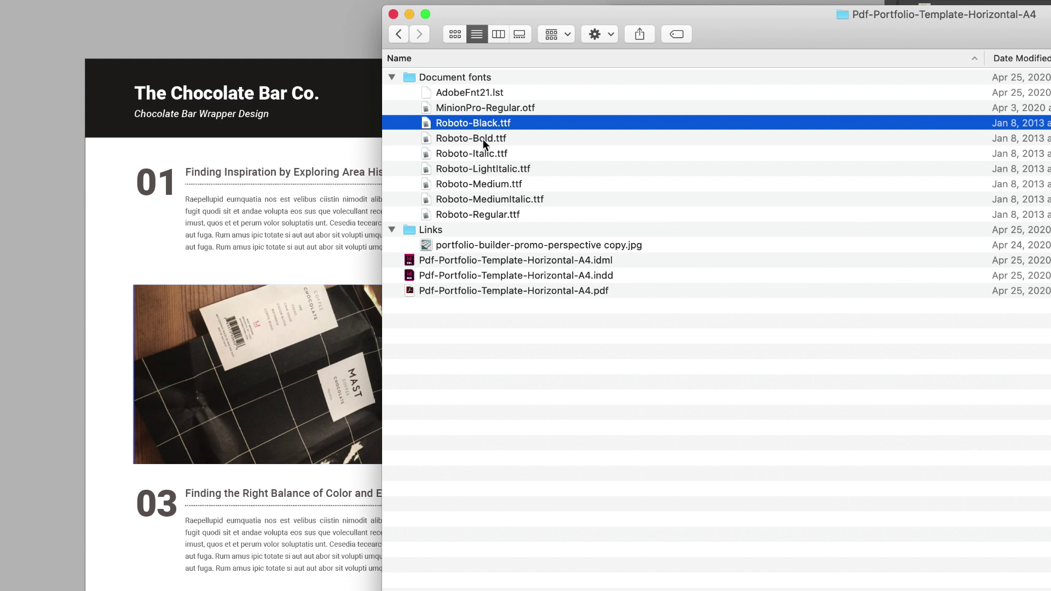
click(391, 77)
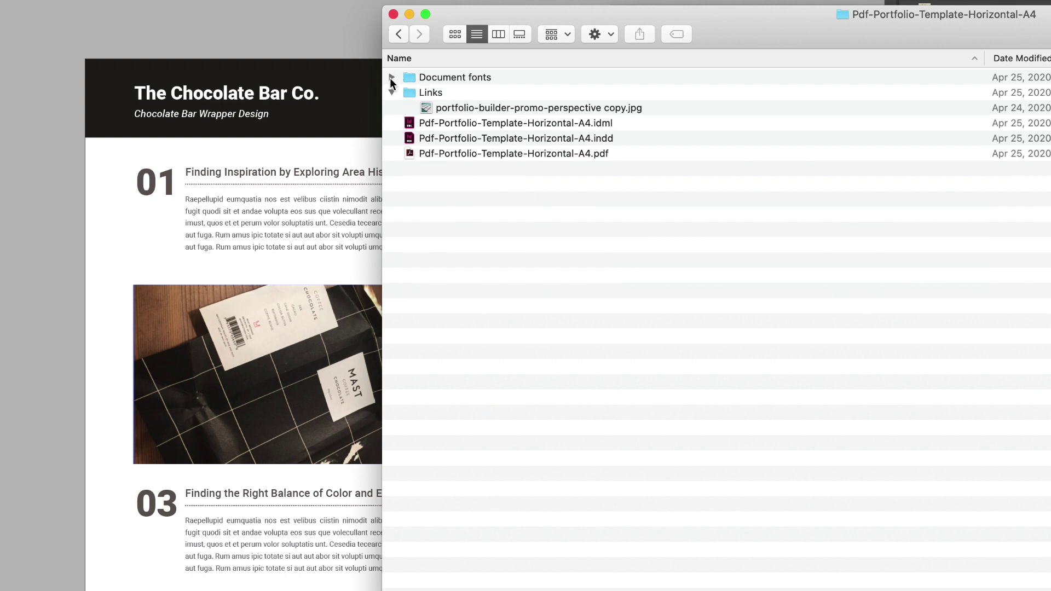
click(391, 77)
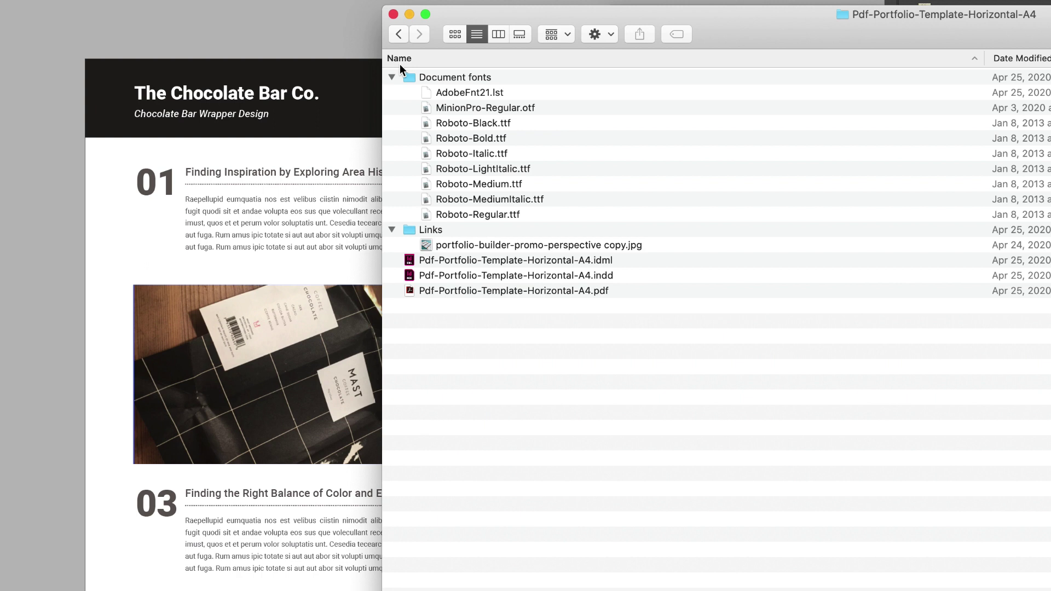
click(392, 76)
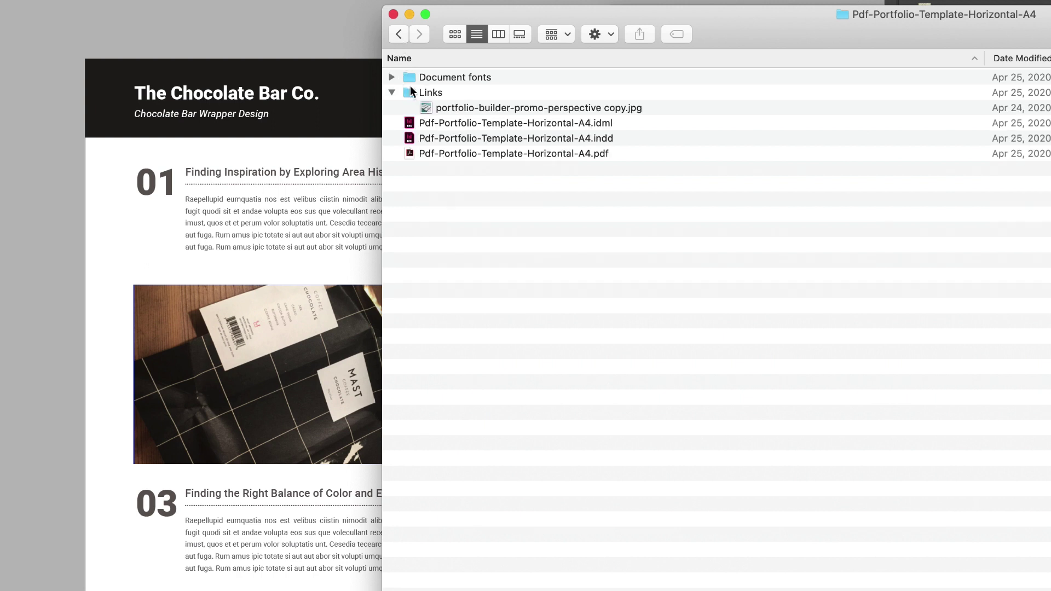
Compare the template's .idml and .indd files, ending on the .indd template
click(454, 123)
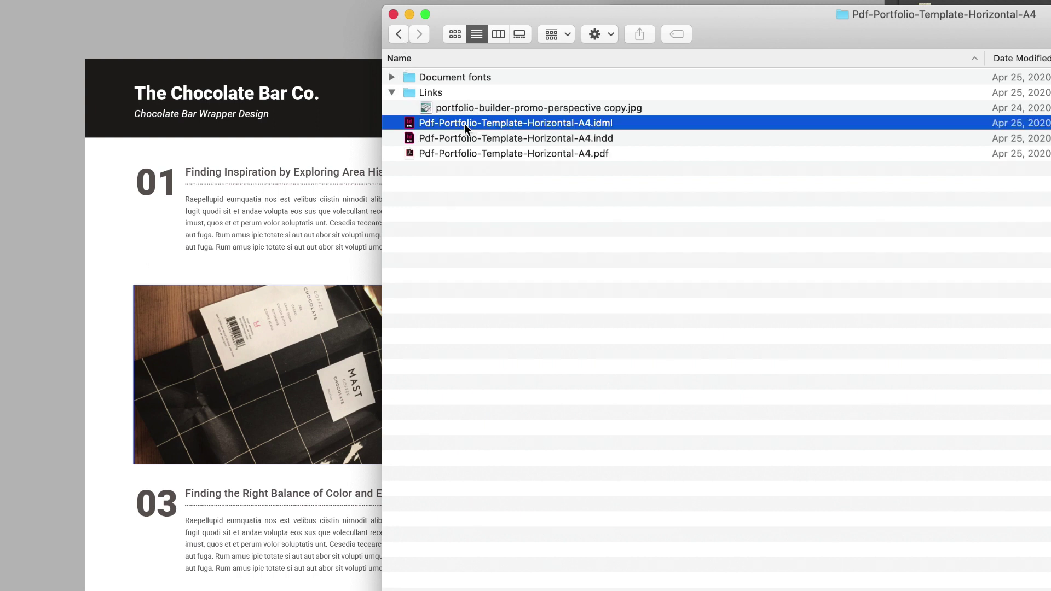
click(491, 138)
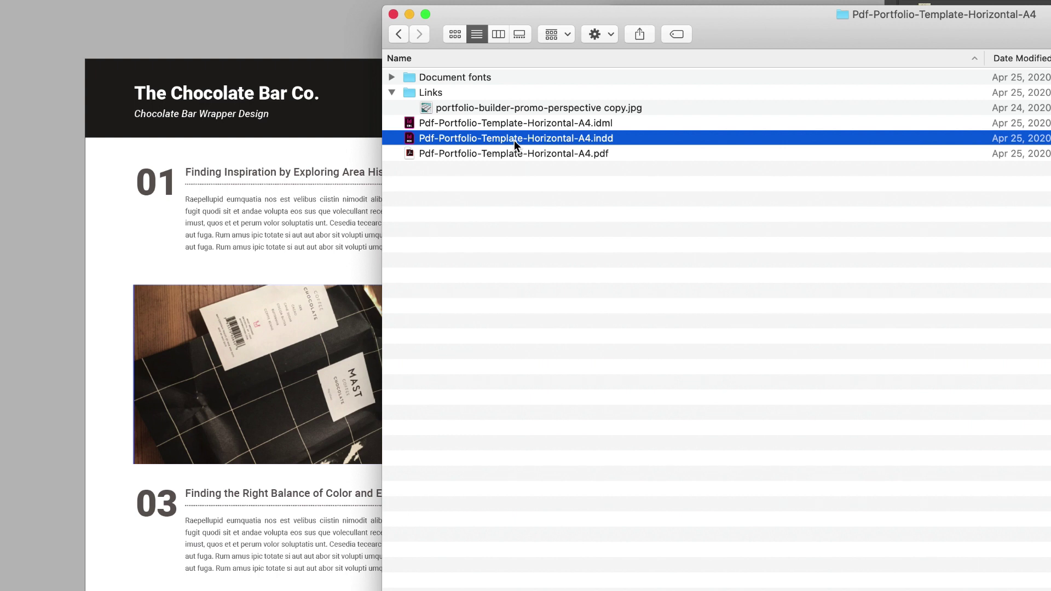
click(527, 124)
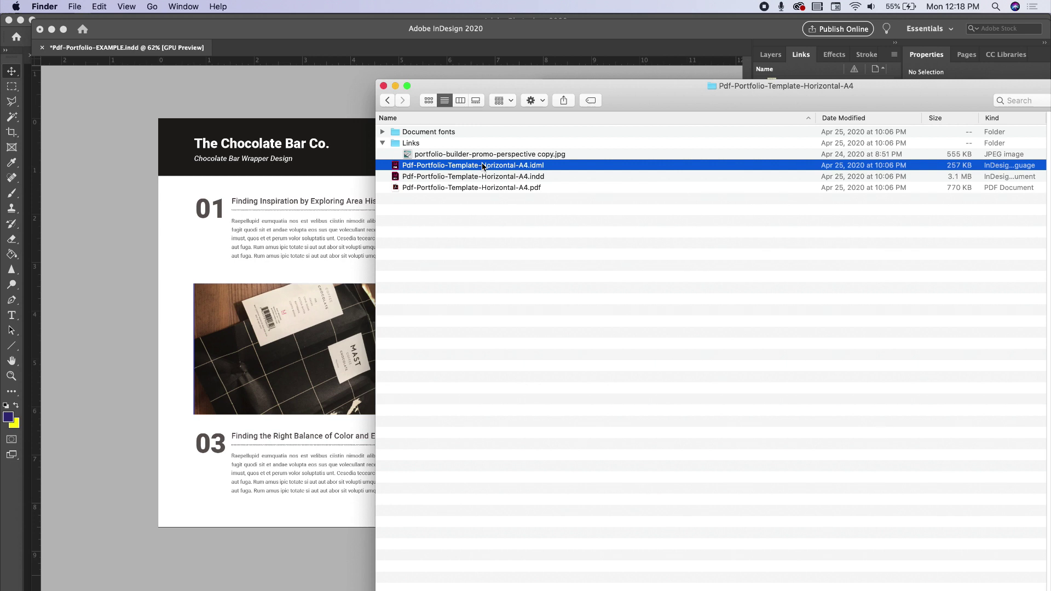
click(502, 176)
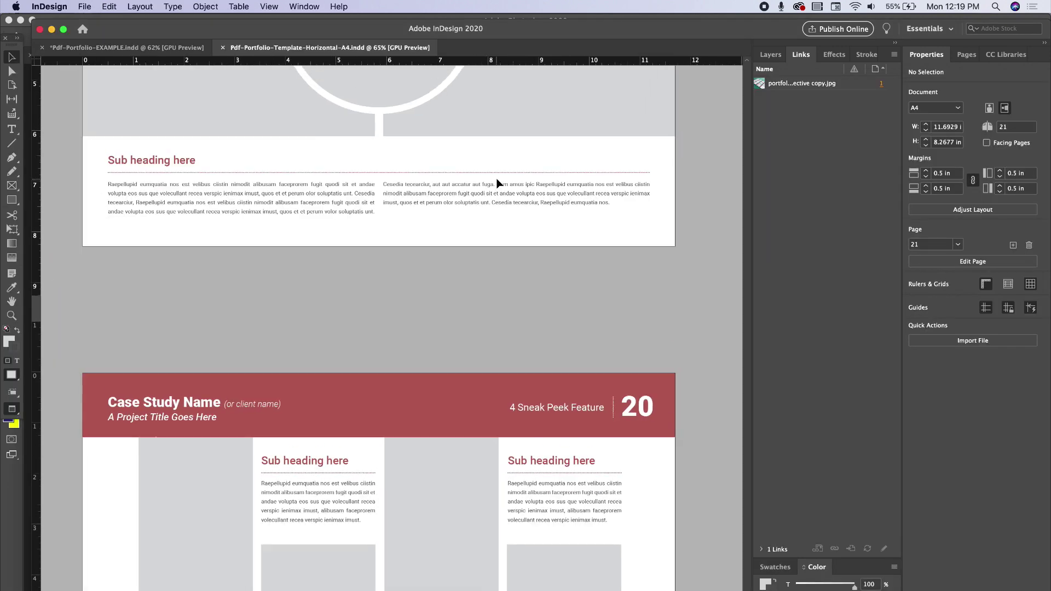
Zoom out to survey the 21 template pages, then fit the page 00 instructions page
key(super+minus)
key(super+minus)
key(super+minus)
key(super+minus)
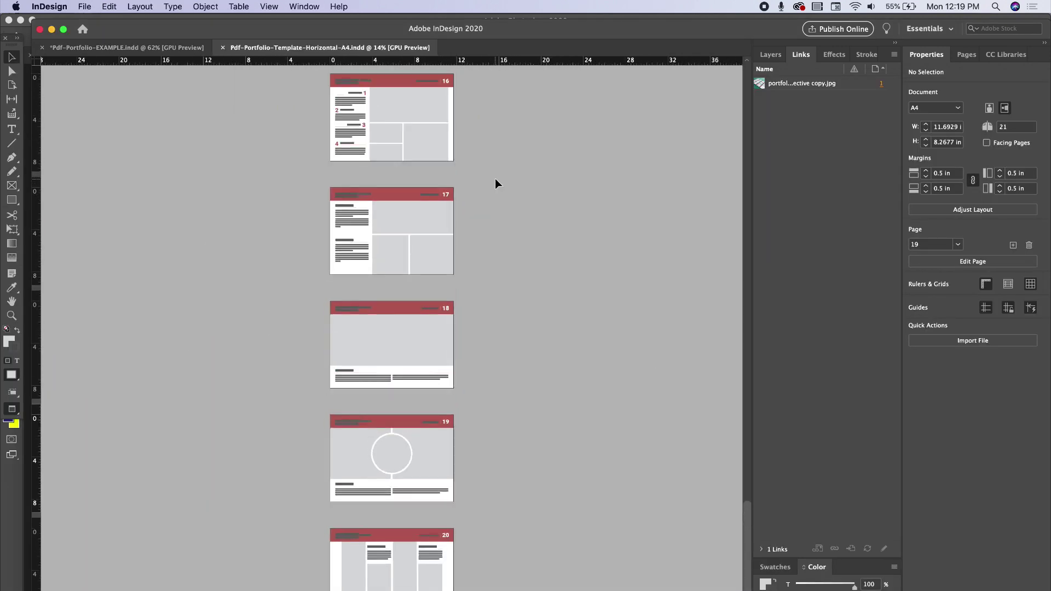
scroll(495, 178, up, 5)
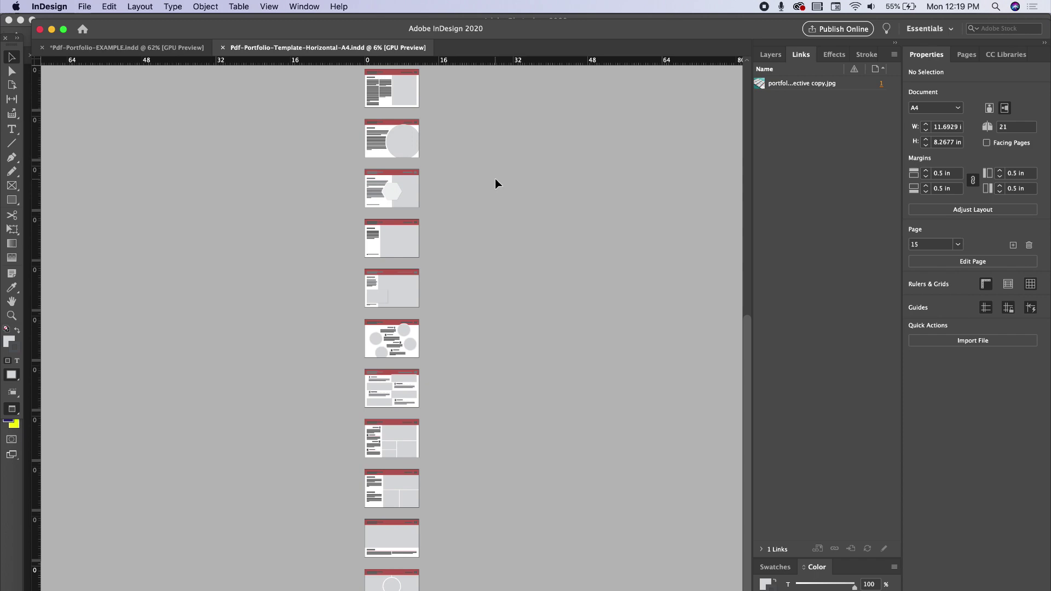
scroll(495, 178, up, 5)
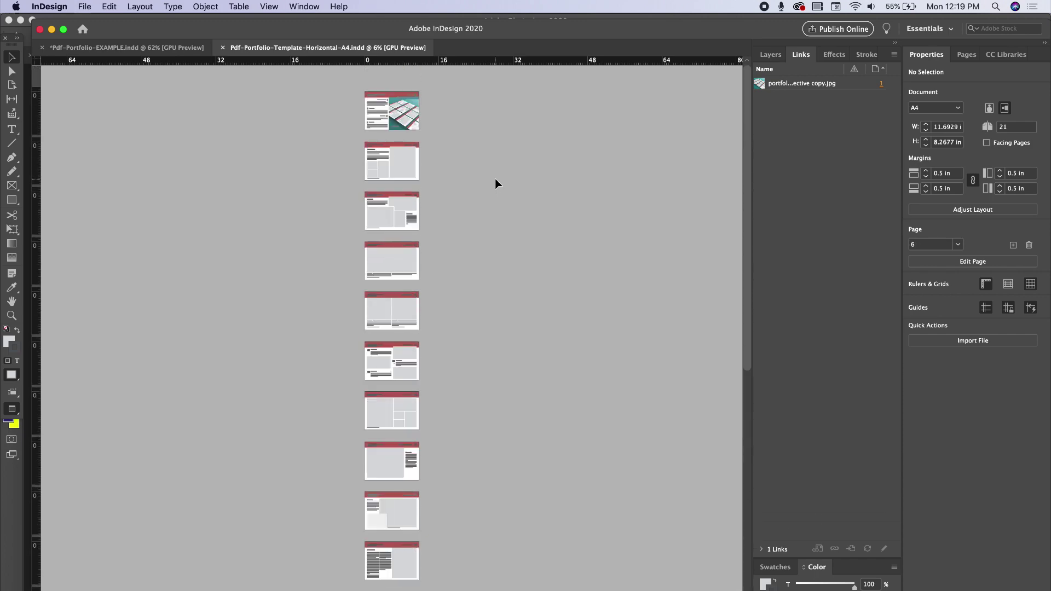
key(super+equal)
key(super+equal)
key(super+0)
scroll(408, 130, up, 20)
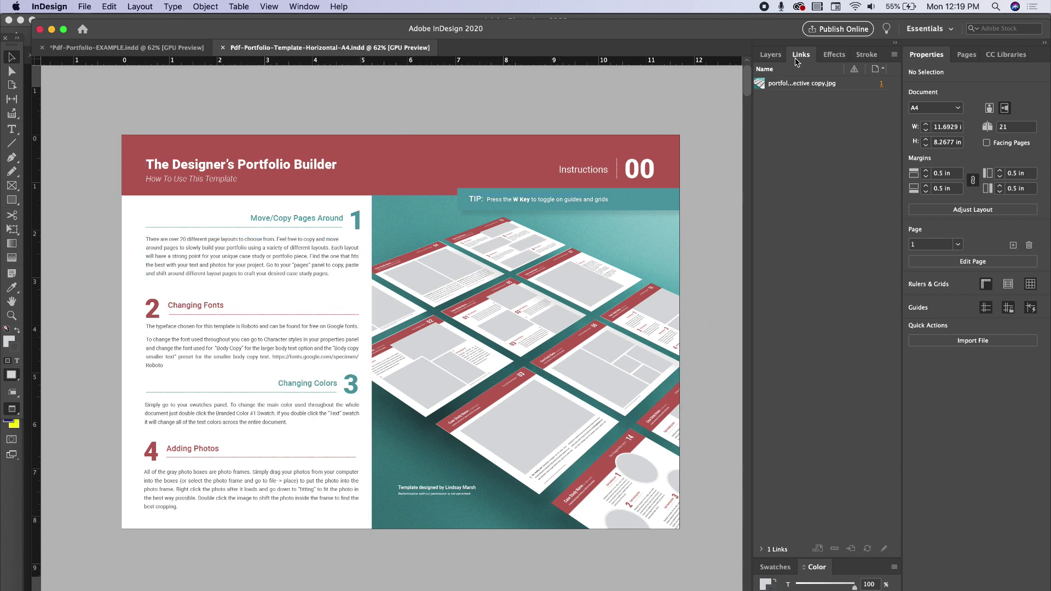
Show the Pages panel and scroll down through the case-study layouts
click(967, 55)
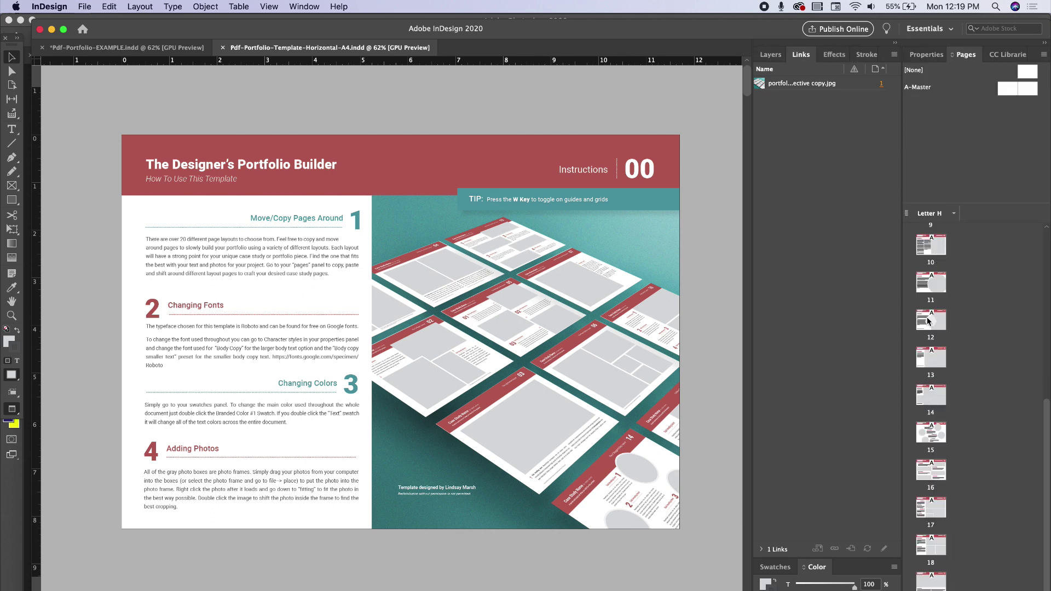
scroll(449, 390, down, 20)
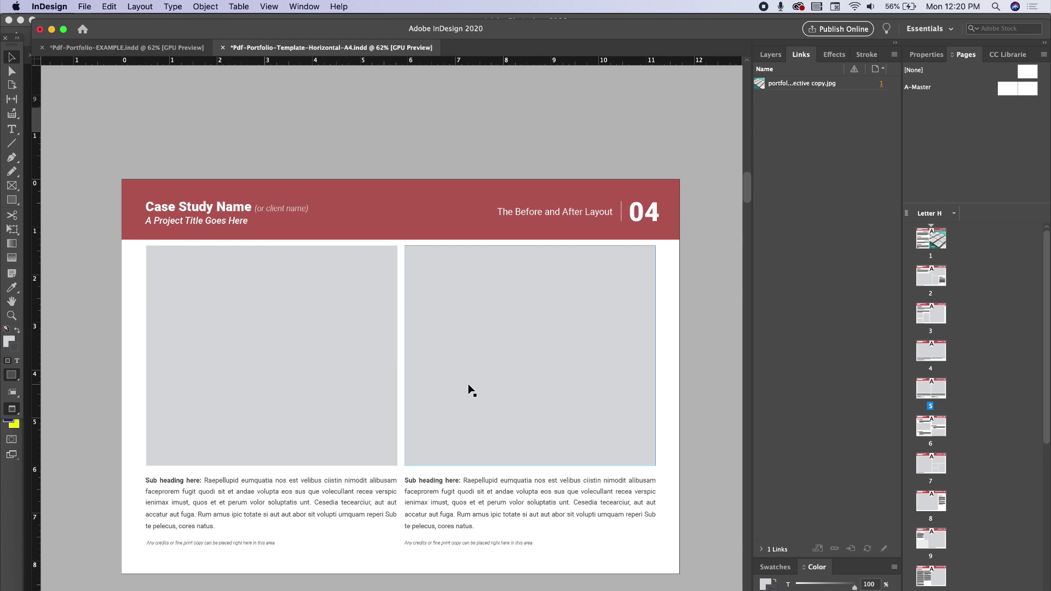
scroll(460, 378, up, 1)
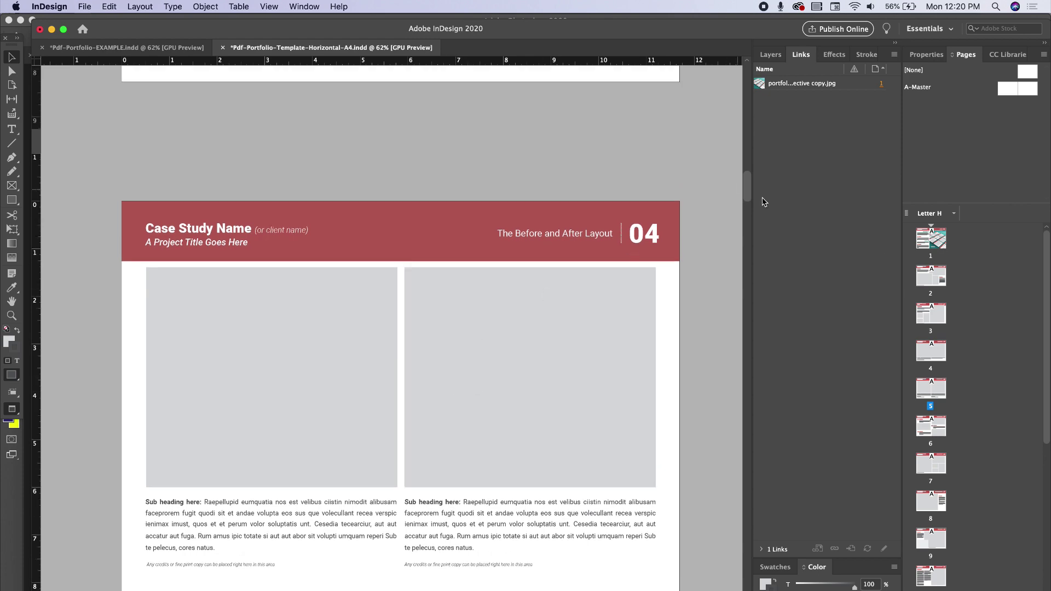
scroll(584, 347, down, 15)
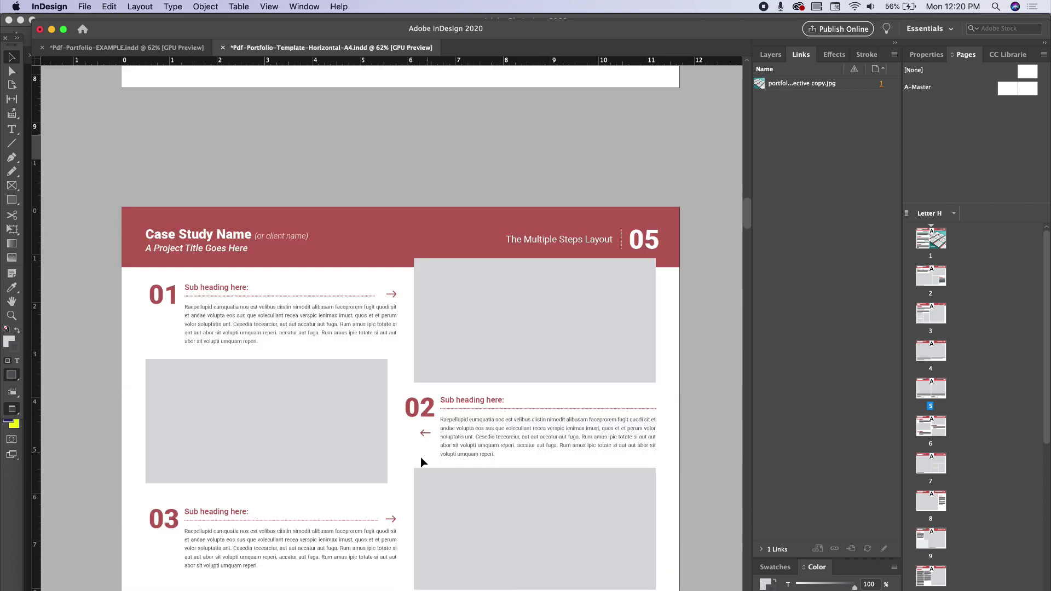
scroll(425, 448, down, 15)
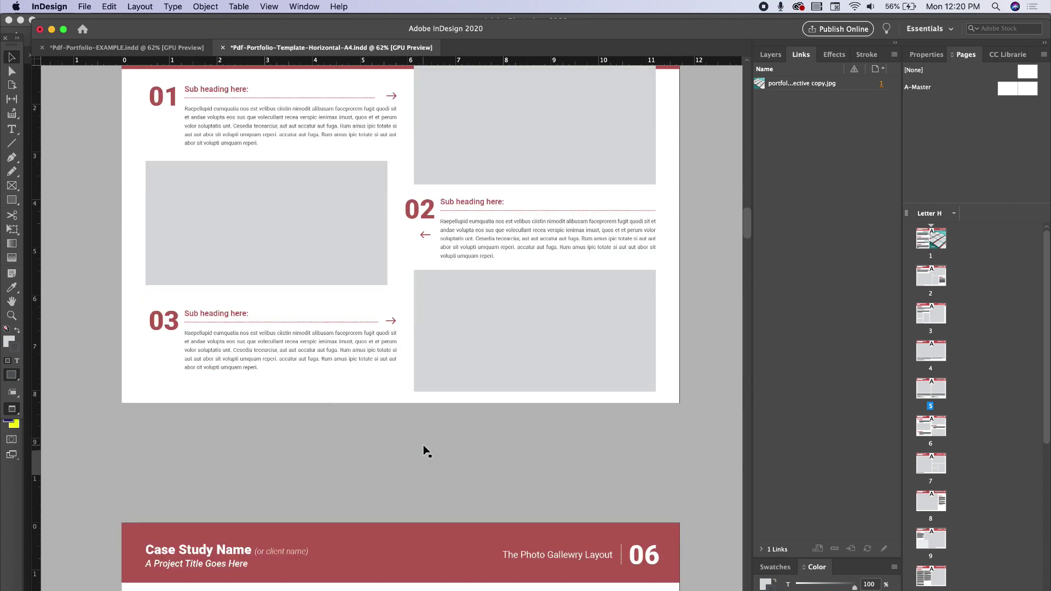
scroll(423, 449, down, 15)
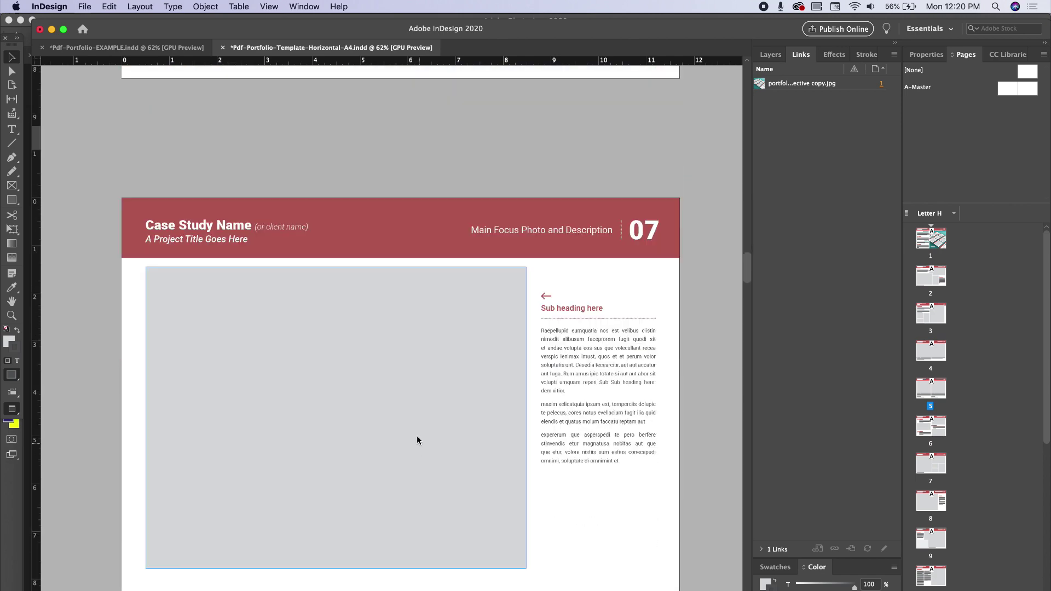
Trial-widen the Main Focus photo frame, undo it, and scroll to Photo Overlap Layout
click(417, 440)
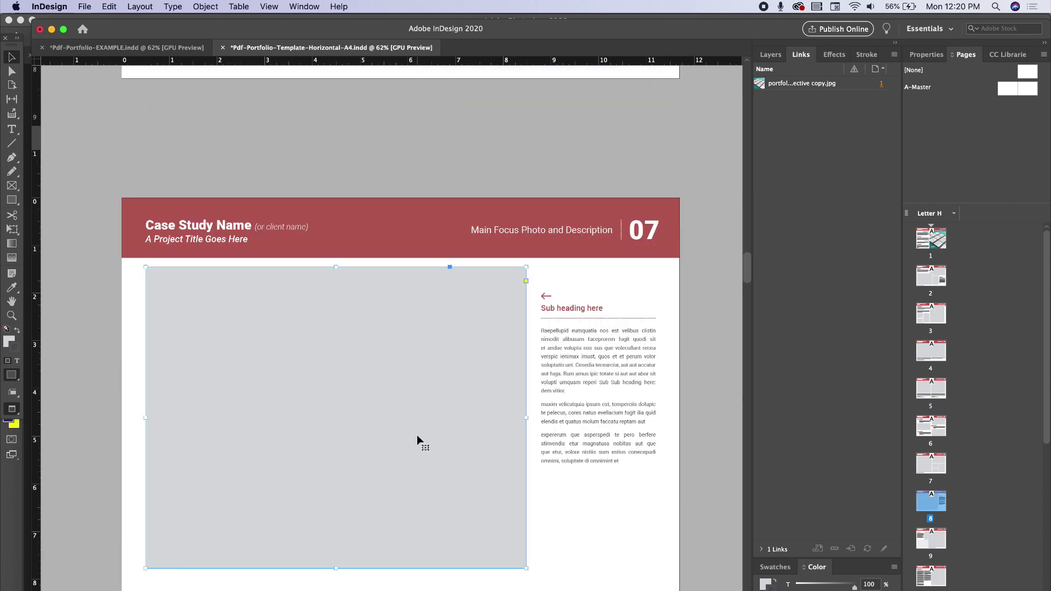
drag(145, 419, 106, 417)
key(super+z)
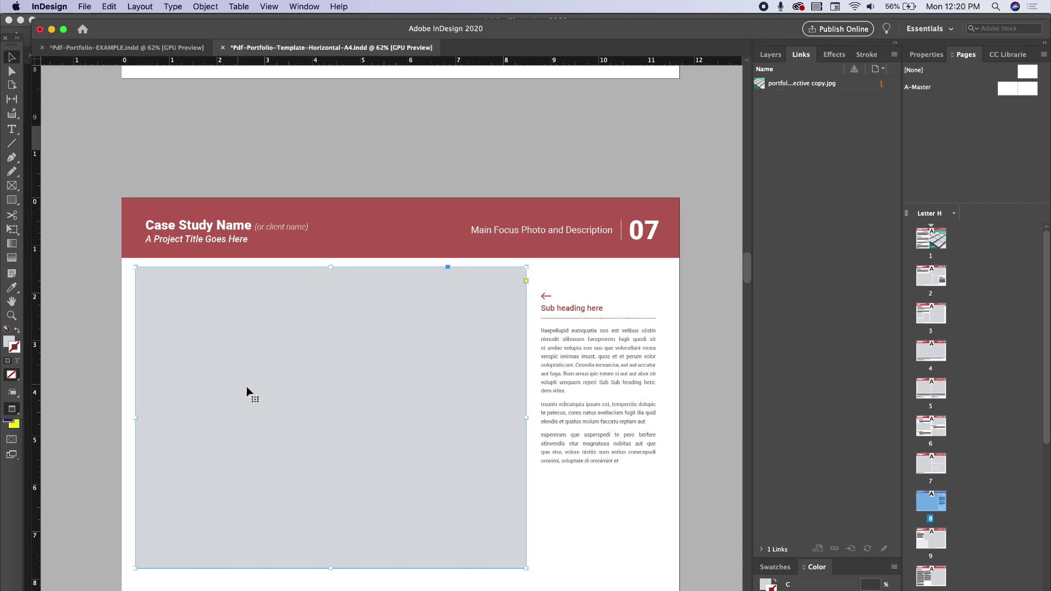
click(95, 327)
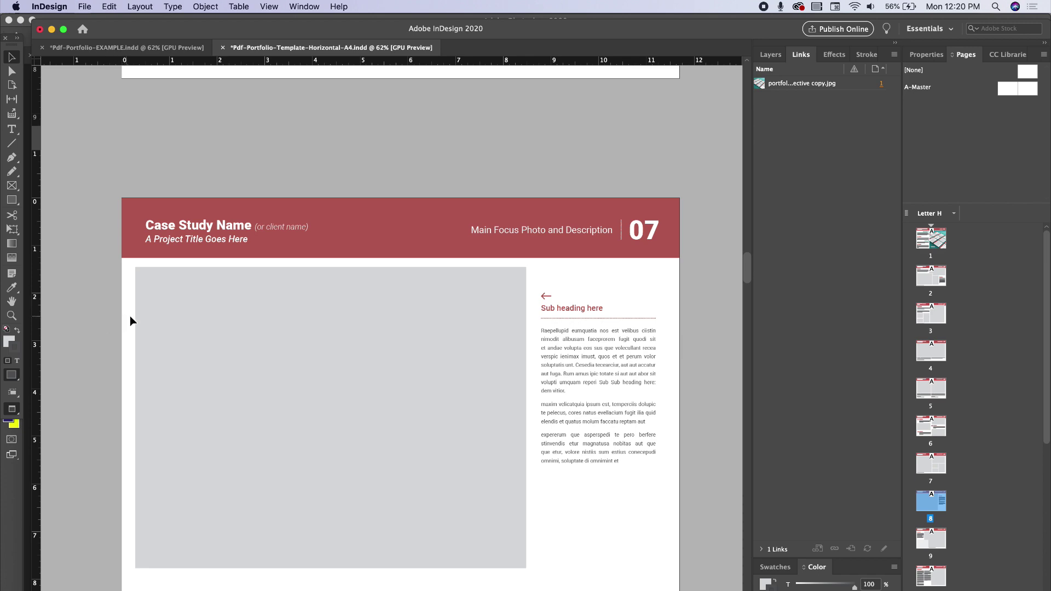
scroll(354, 411, down, 10)
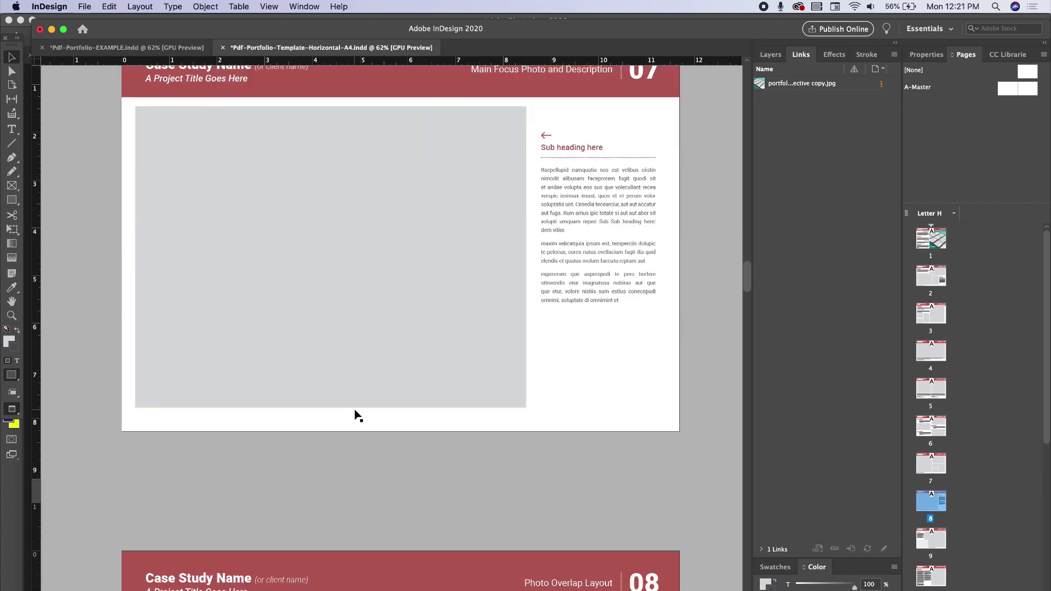
scroll(351, 412, up, 1)
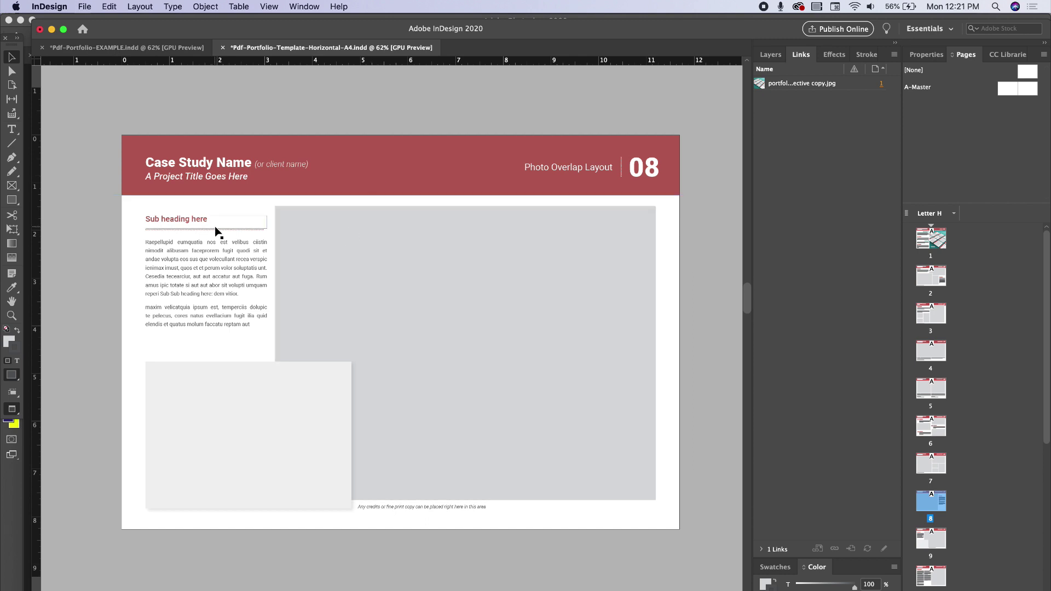
Move the Main Focus Photo and Description page up to position 2 and view it
drag(929, 501, 924, 290)
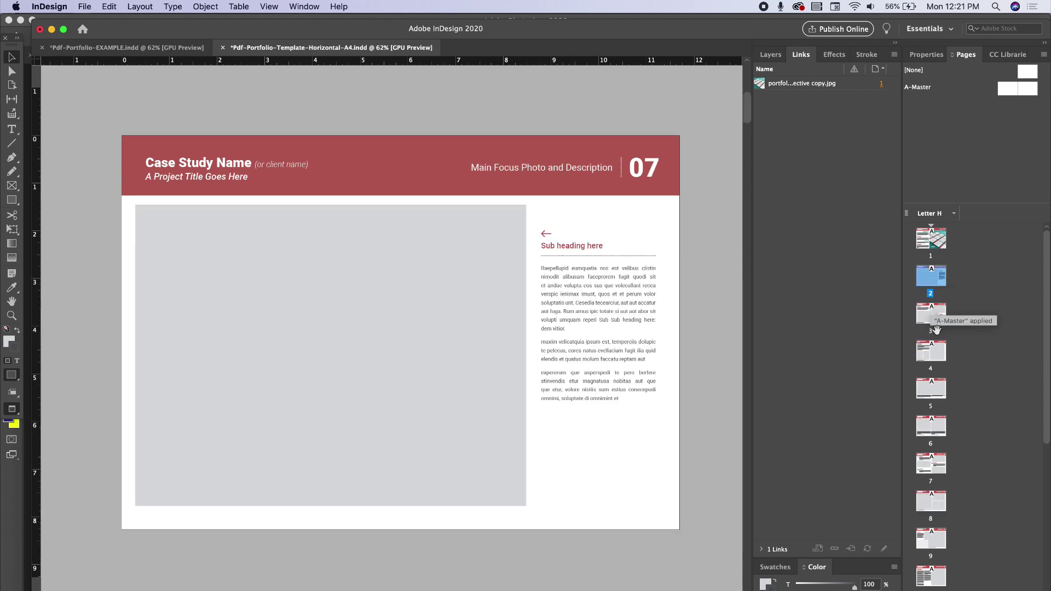
click(931, 433)
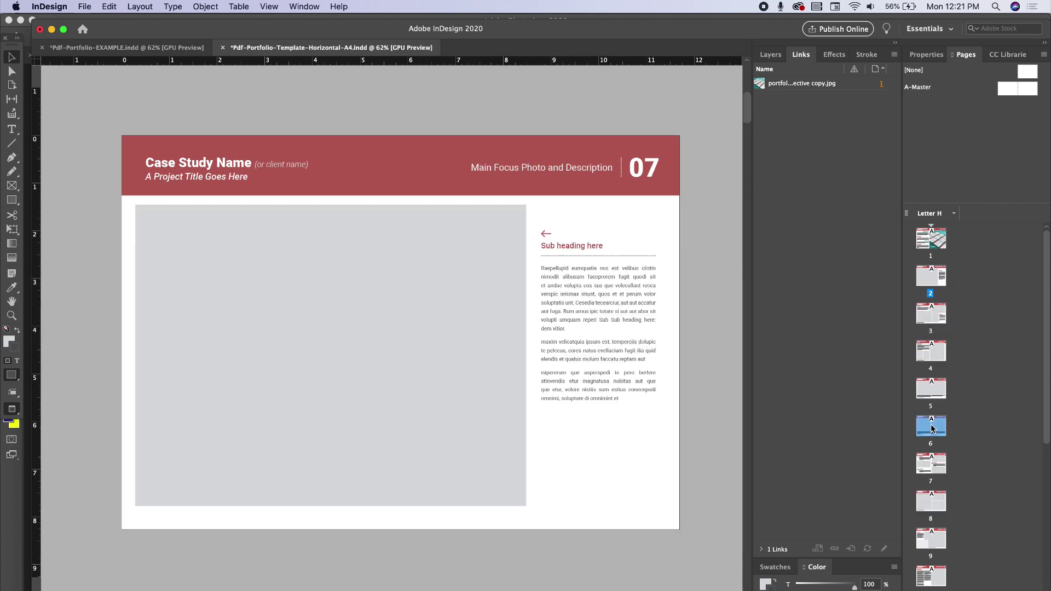
double_click(929, 280)
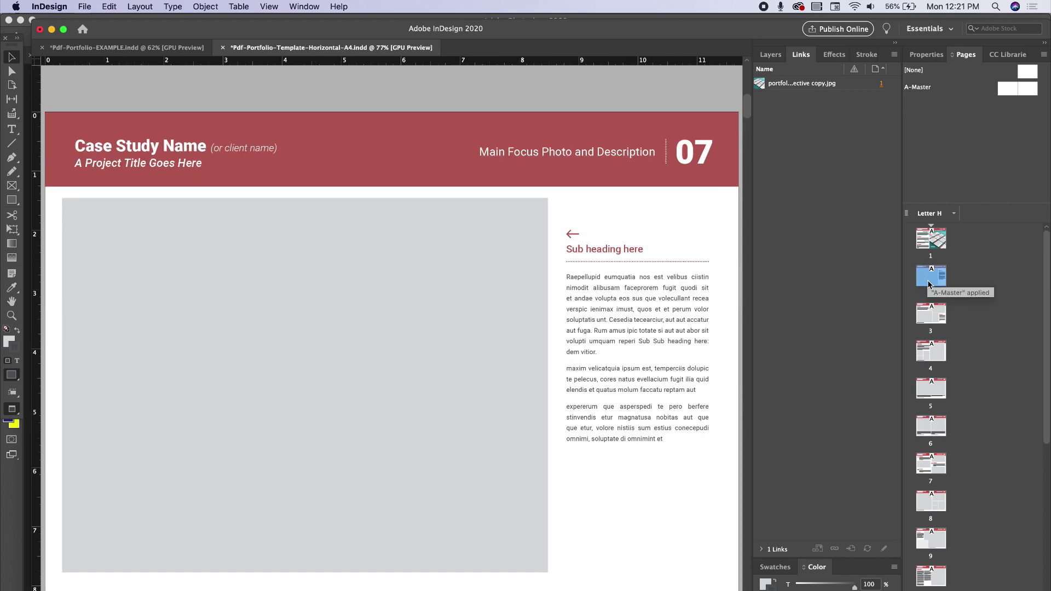
right_click(935, 281)
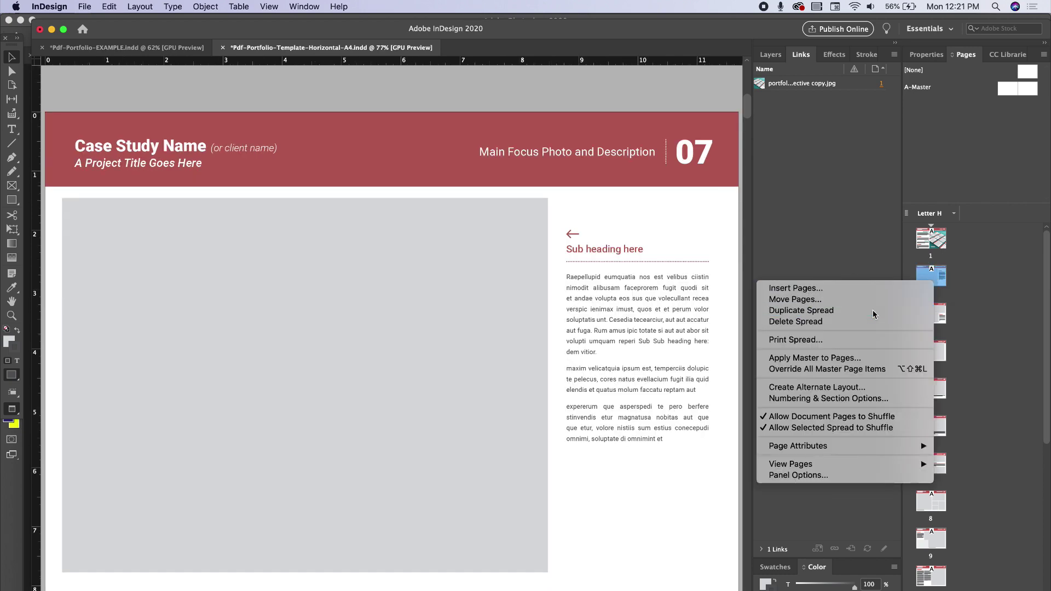
click(940, 294)
Go to page 14, the Full Bleed Feature with Second Photo layout
scroll(940, 294, down, 10)
double_click(934, 286)
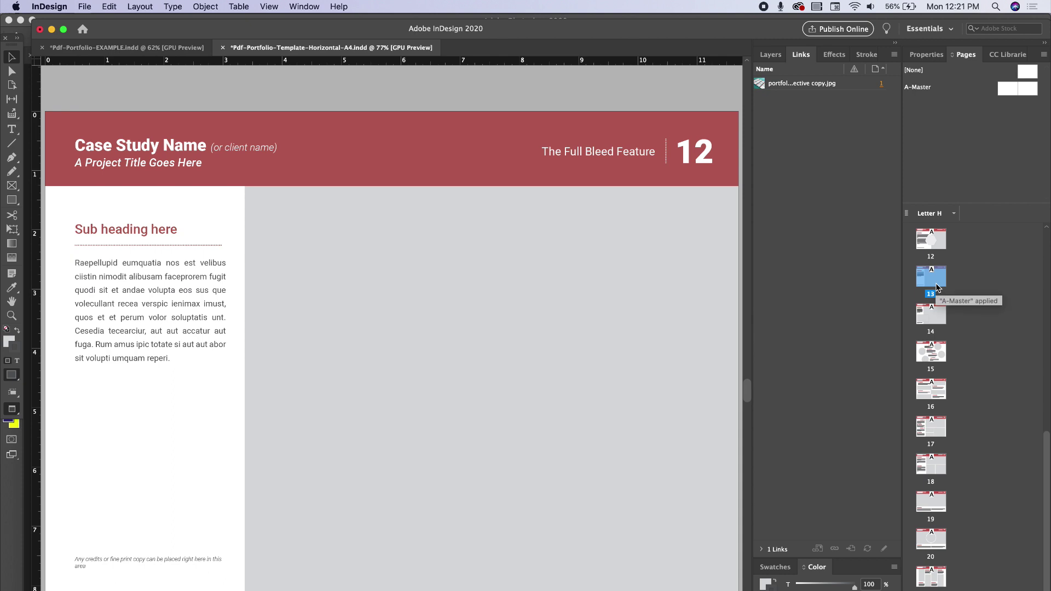
double_click(933, 316)
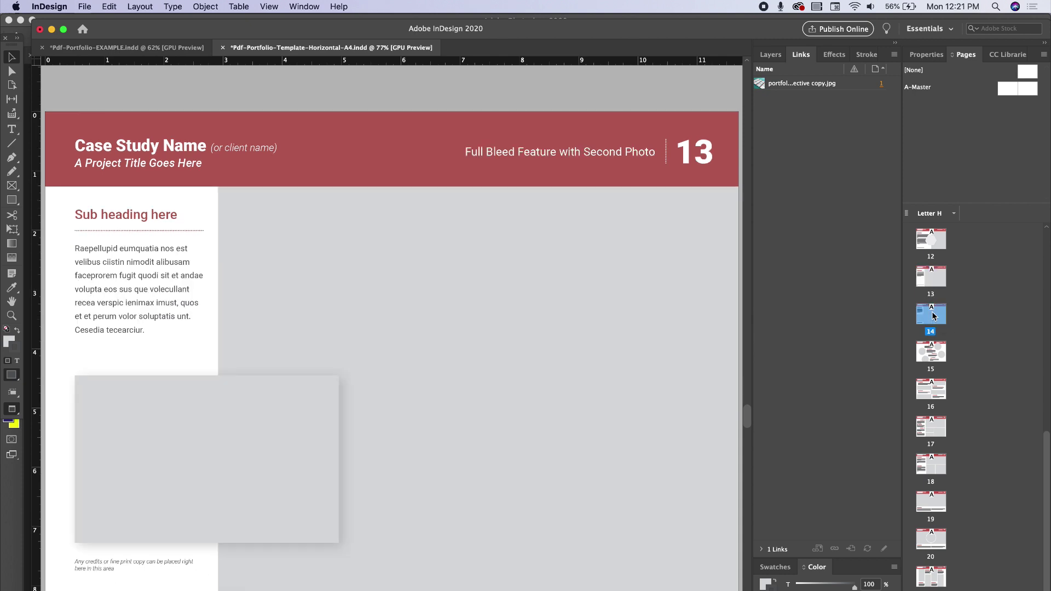
Replace the header number 13 with 01 and the layout title with 'Case Study'
double_click(695, 154)
double_click(695, 153)
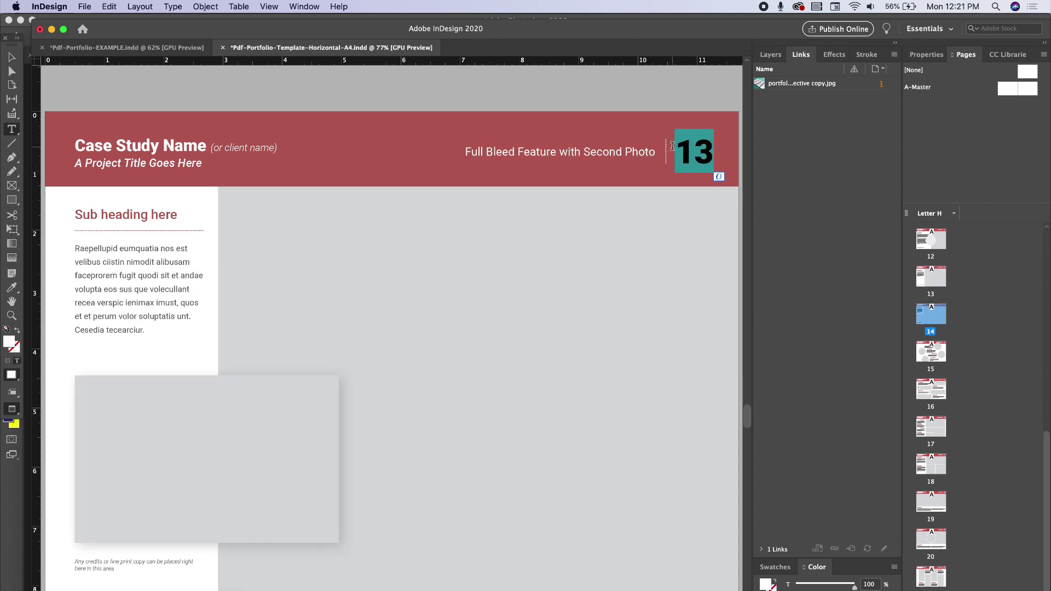
text(01)
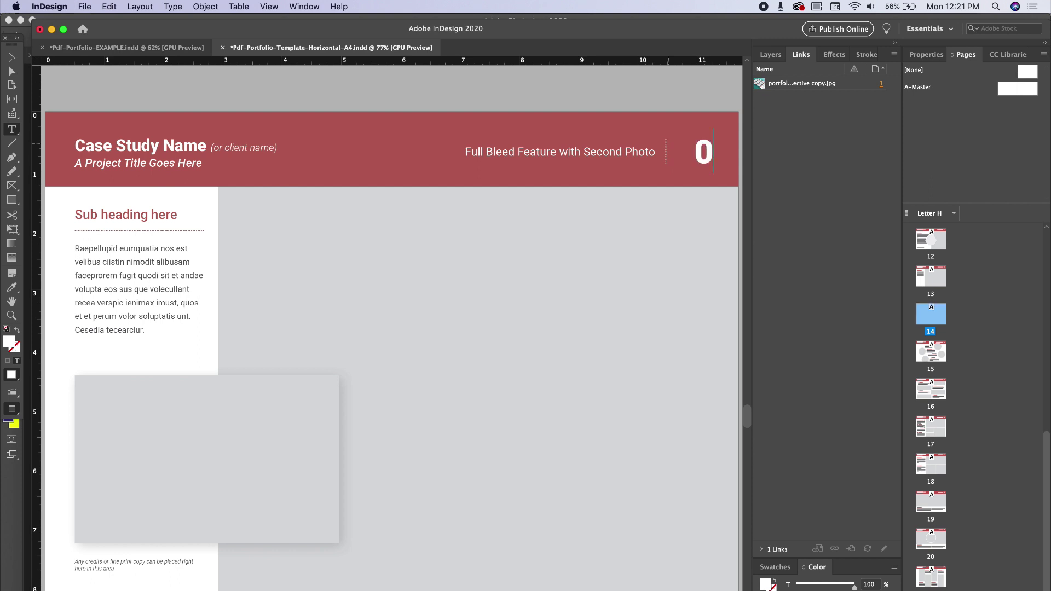
double_click(590, 154)
triple_click(591, 154)
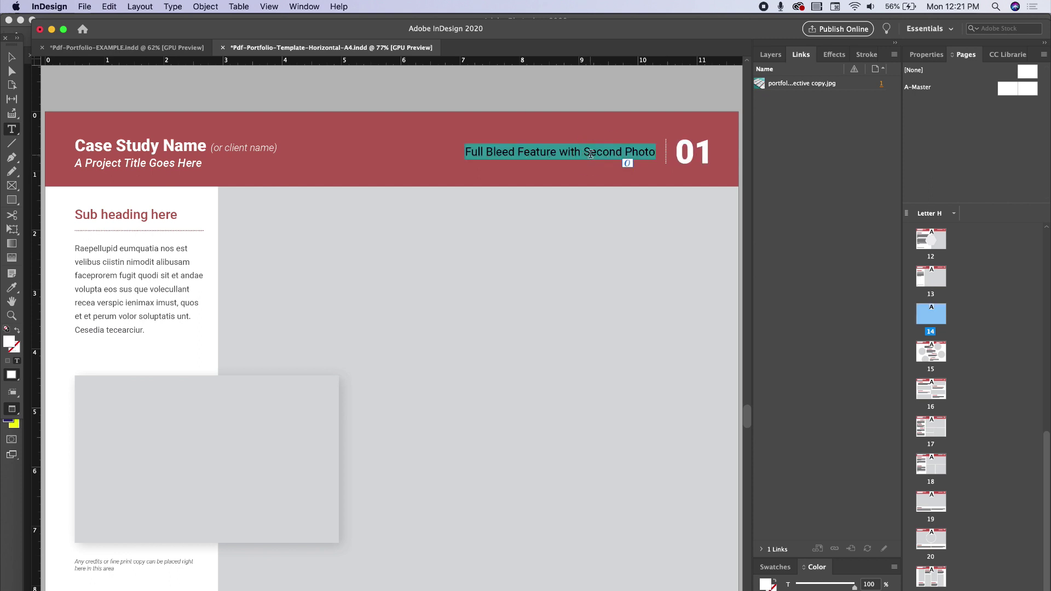
text(Case Study)
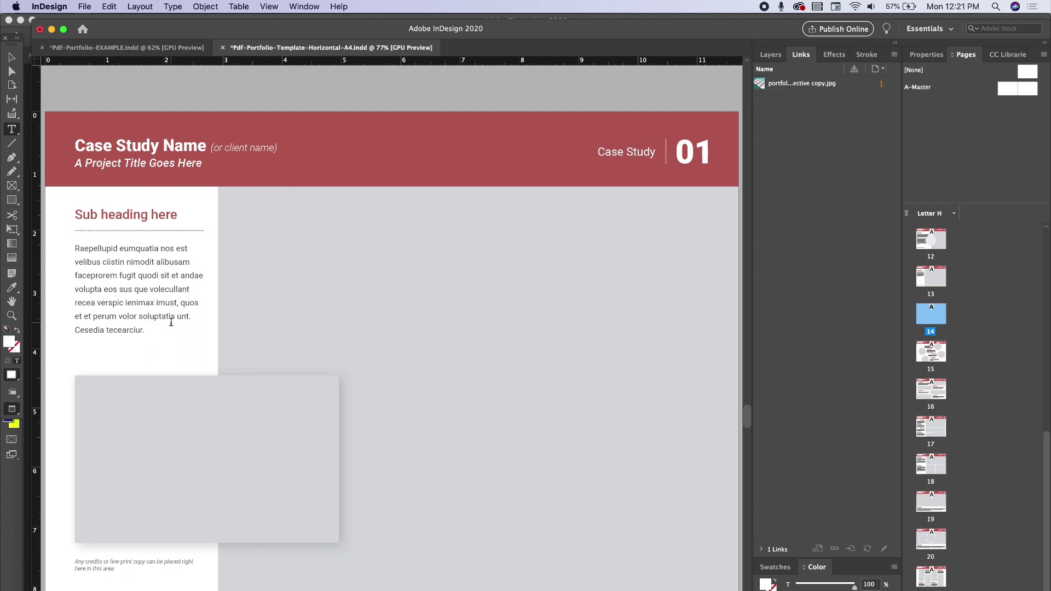
key(Escape)
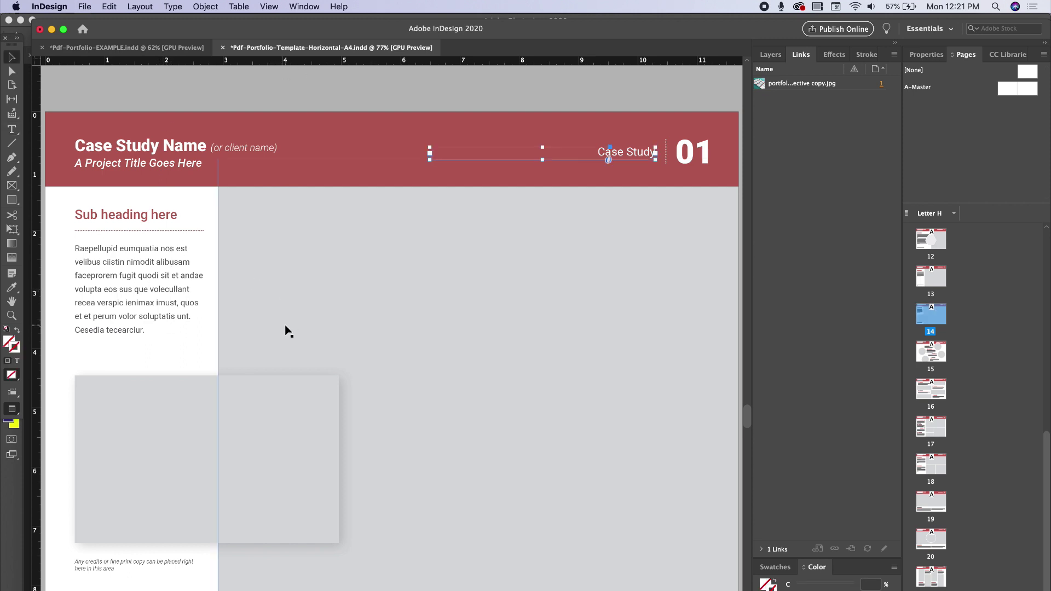
Select the red header group and float an enlarged Swatches panel showing Branded Color #1
scroll(286, 330, down, 3)
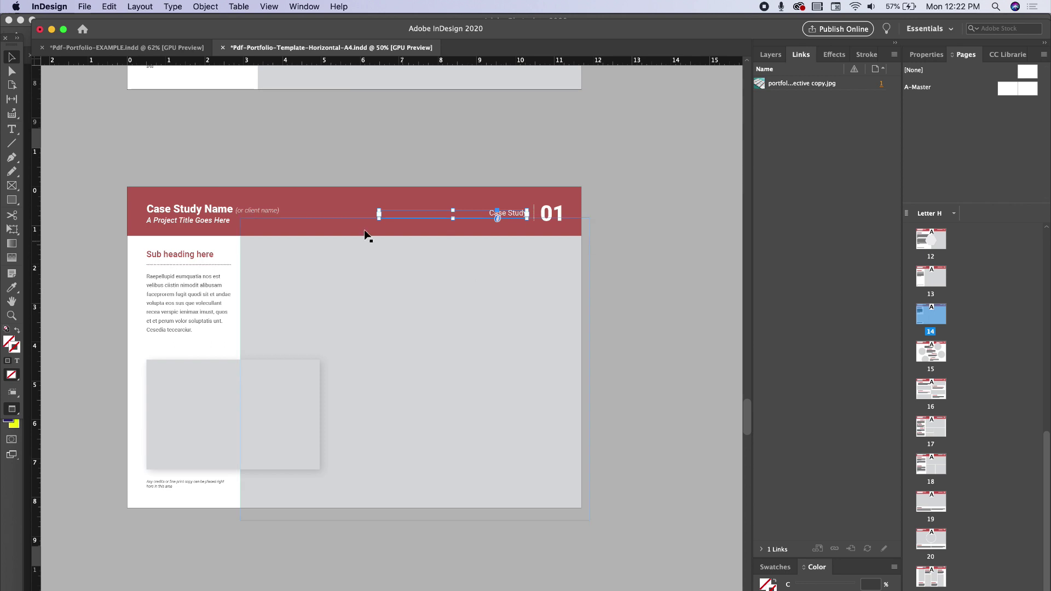
click(313, 184)
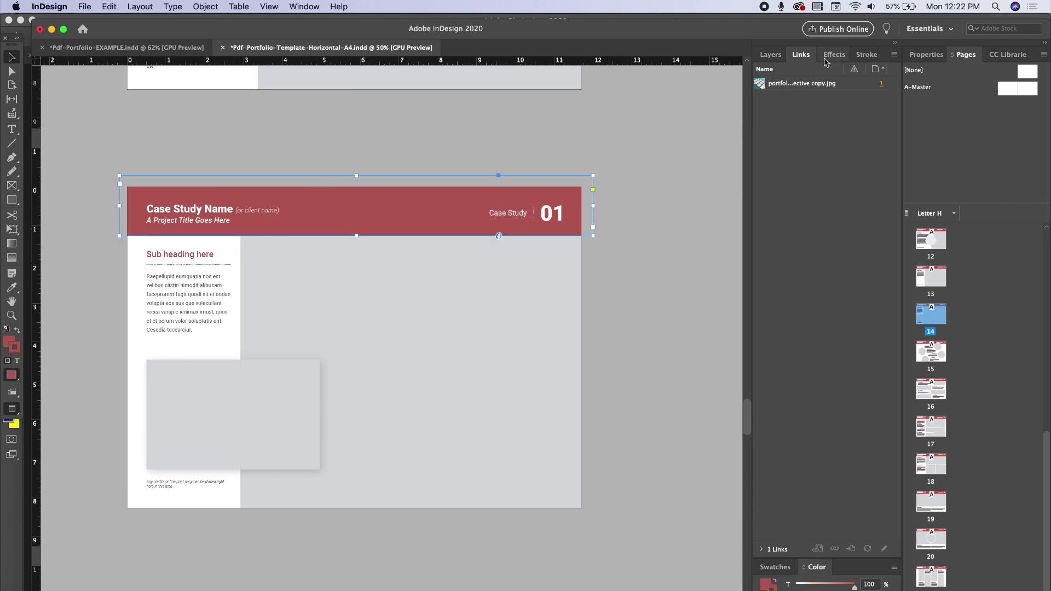
click(777, 567)
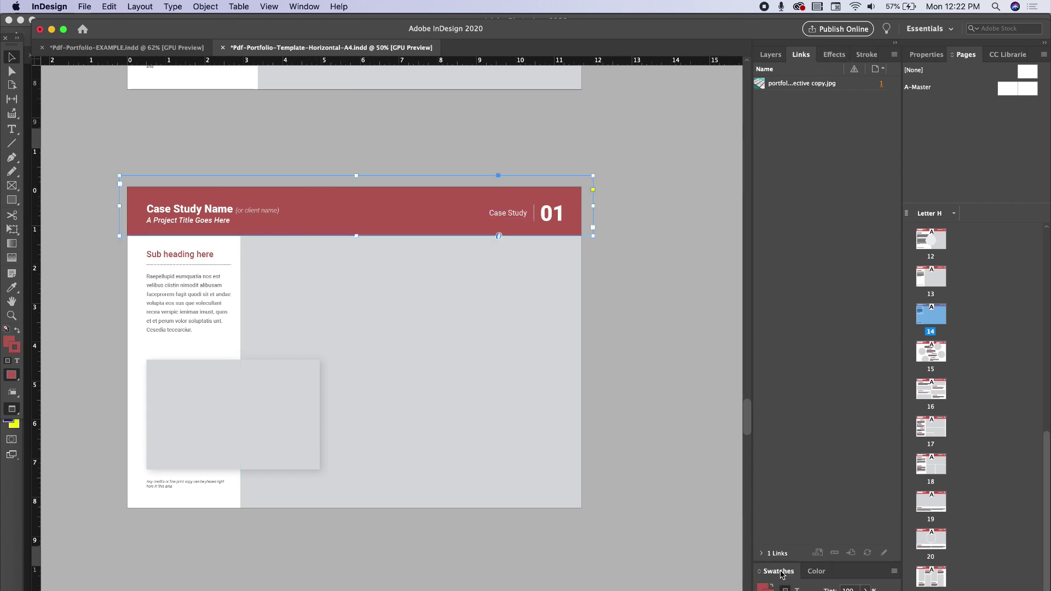
drag(780, 548, 644, 176)
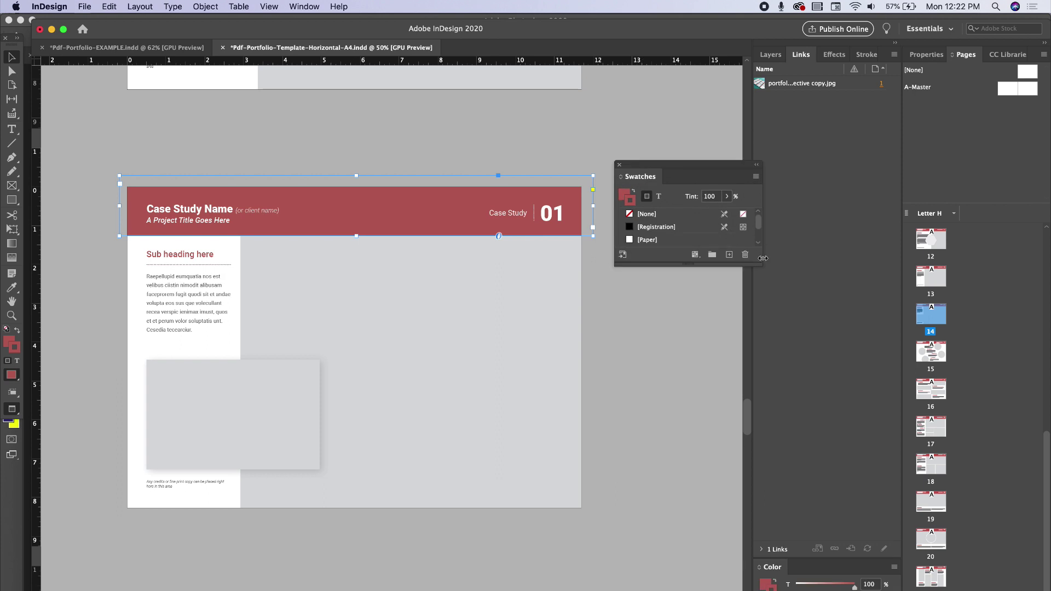
drag(763, 258, 798, 524)
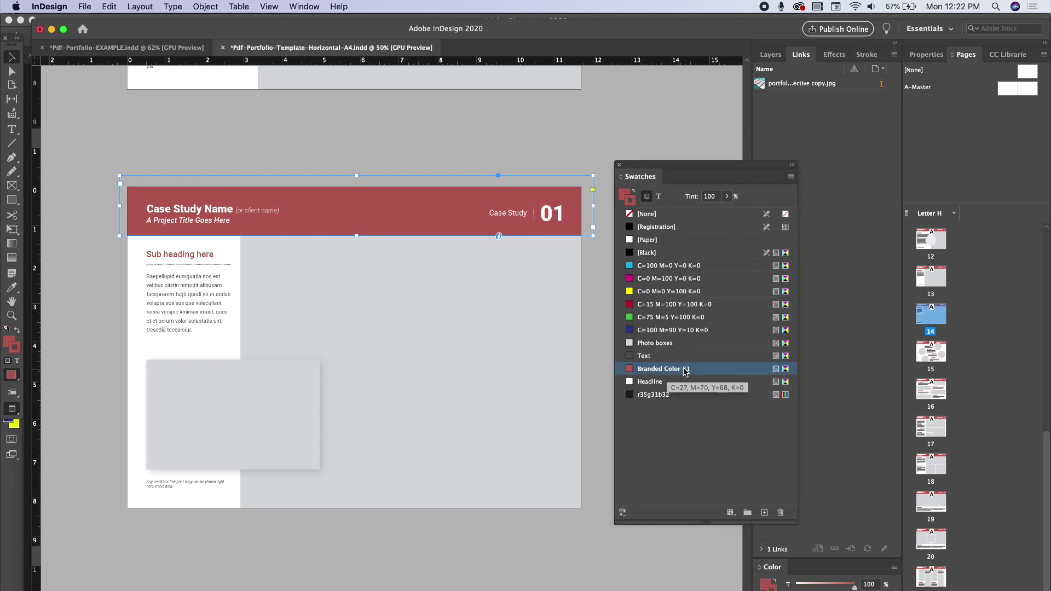
Redefine the Branded Color #1 swatch as a dark teal
double_click(630, 374)
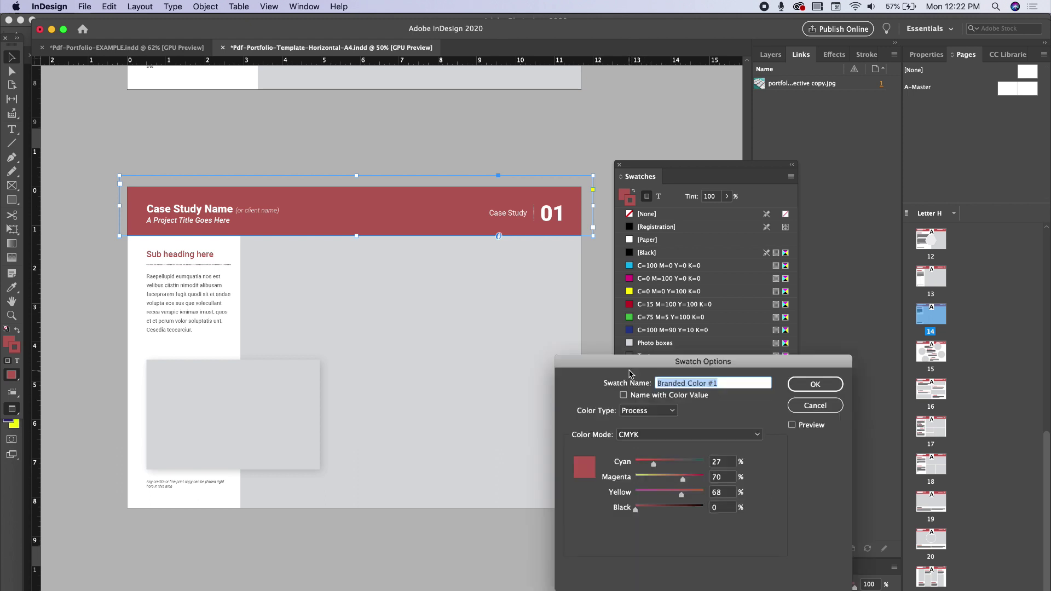
click(678, 463)
click(696, 478)
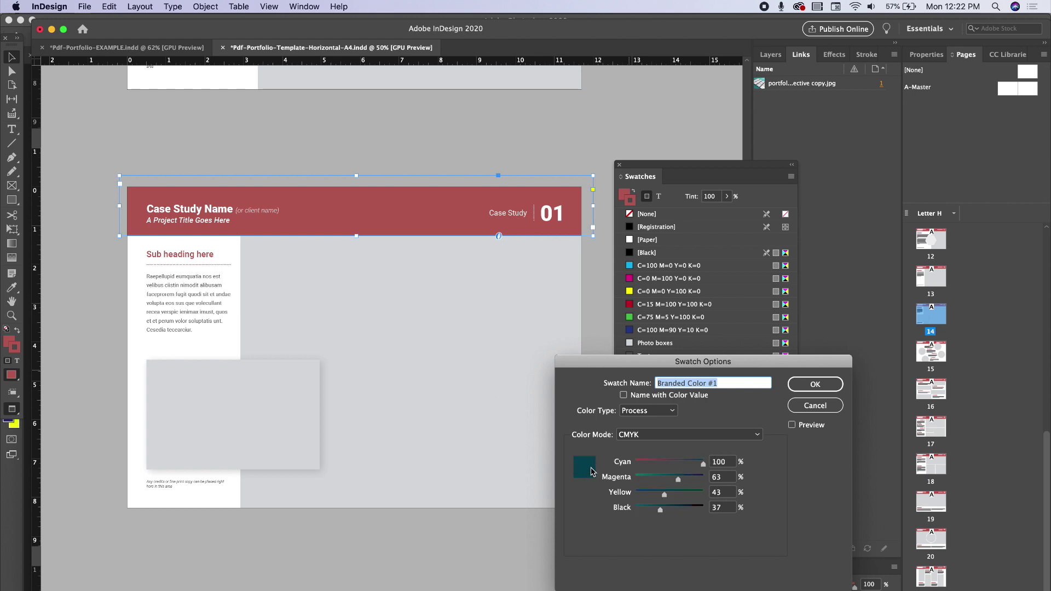
click(798, 390)
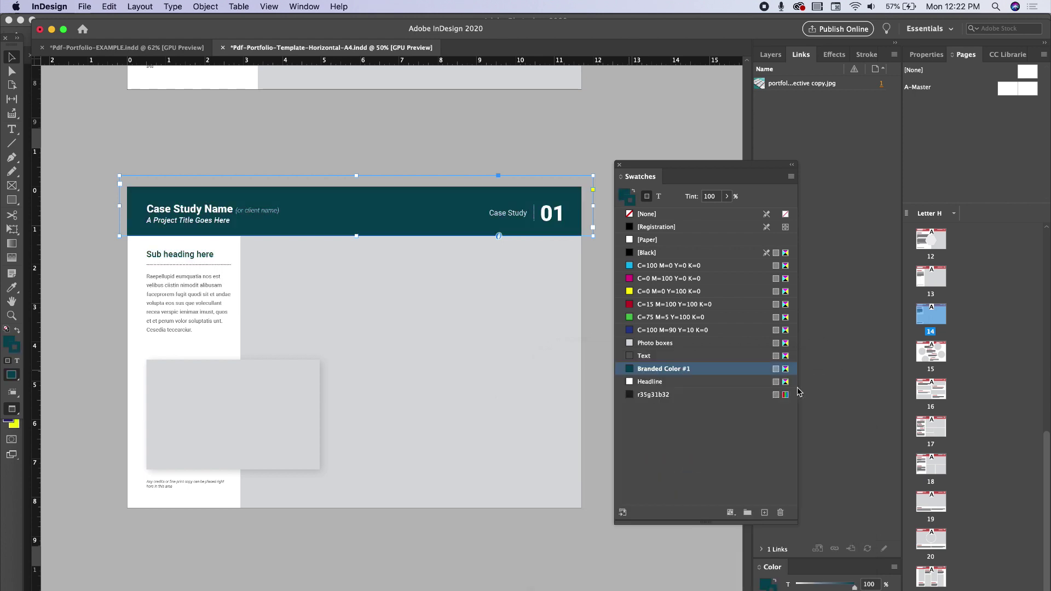
click(458, 141)
Revise Branded Color #1 to muted plum C=37 M=63 Y=43 K=37
scroll(461, 339, up, 2)
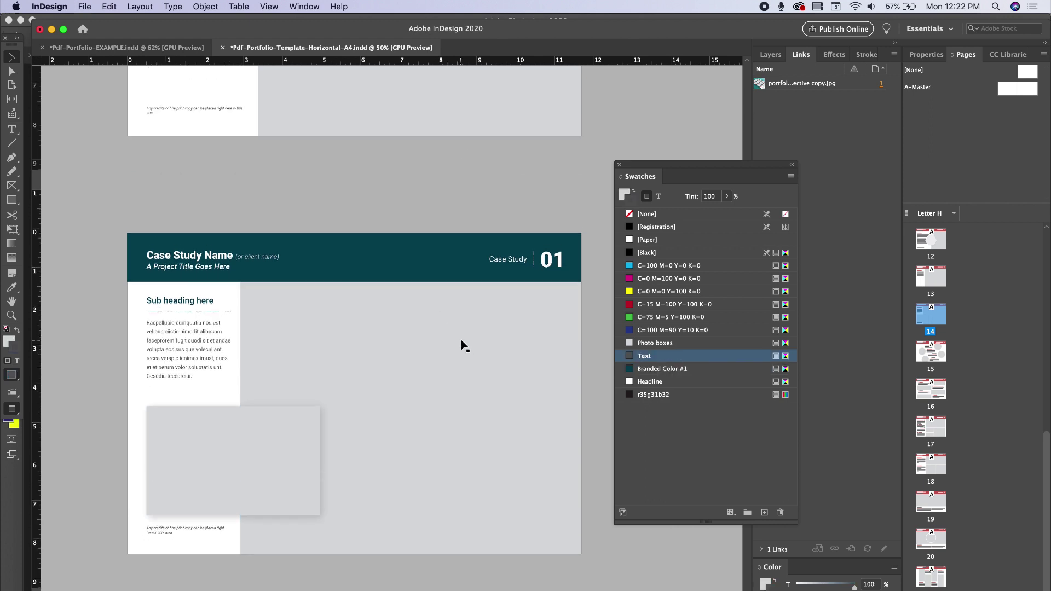
click(415, 248)
scroll(388, 283, up, 10)
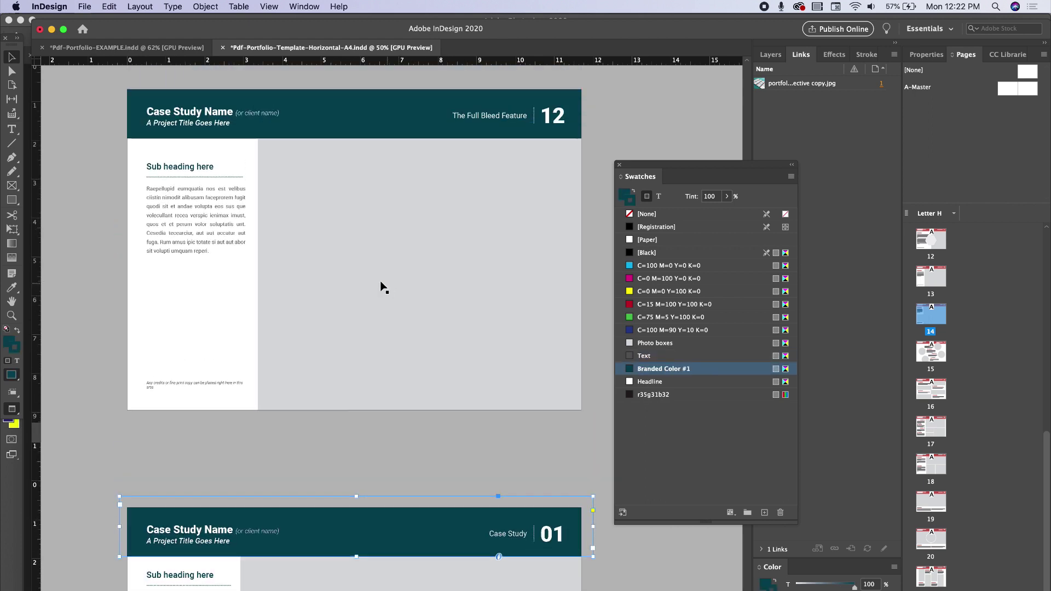
scroll(170, 174, up, 1)
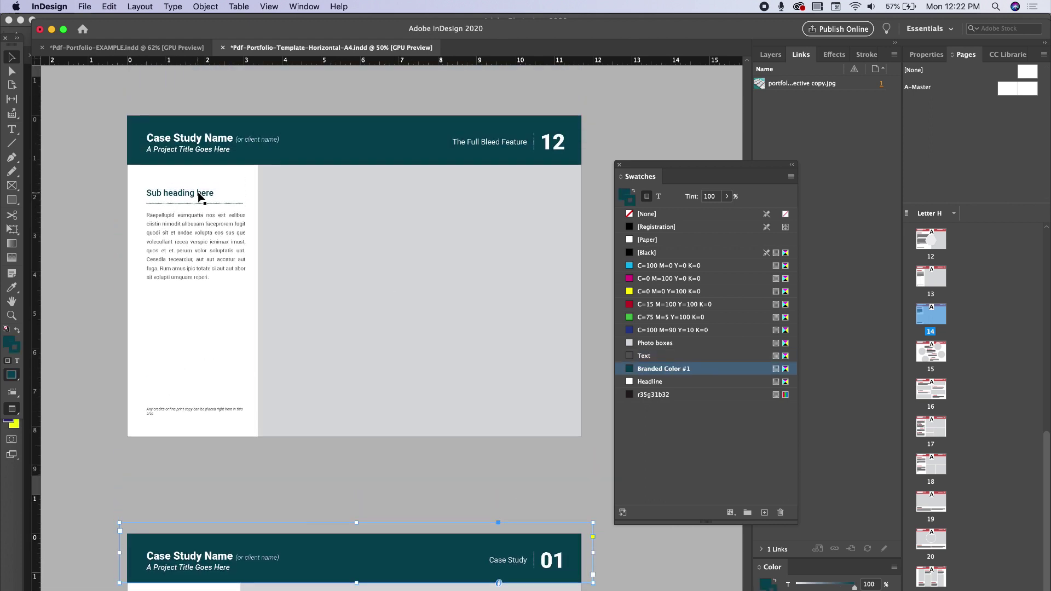
double_click(630, 372)
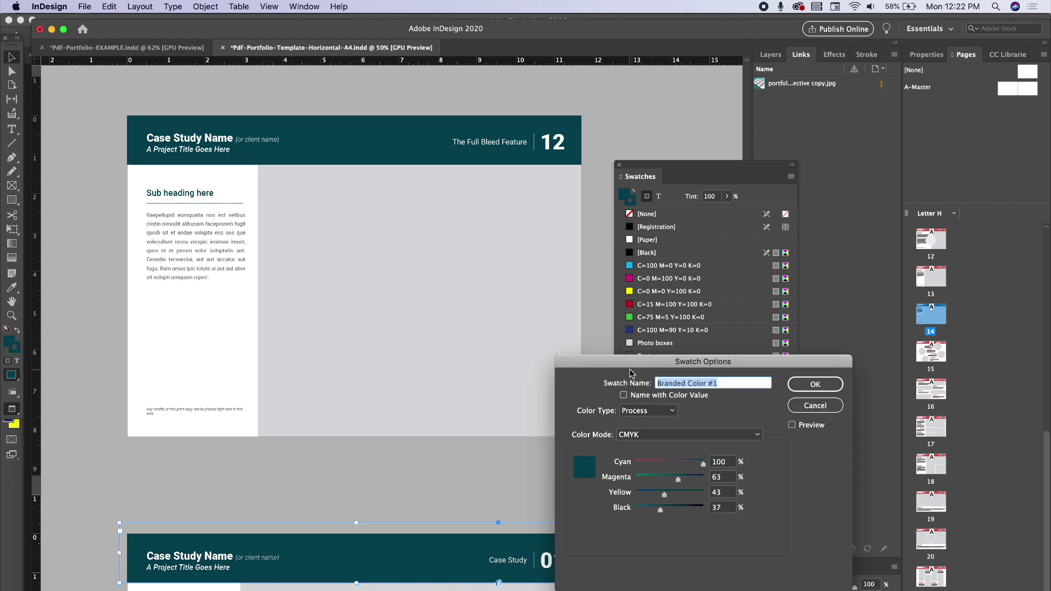
click(660, 462)
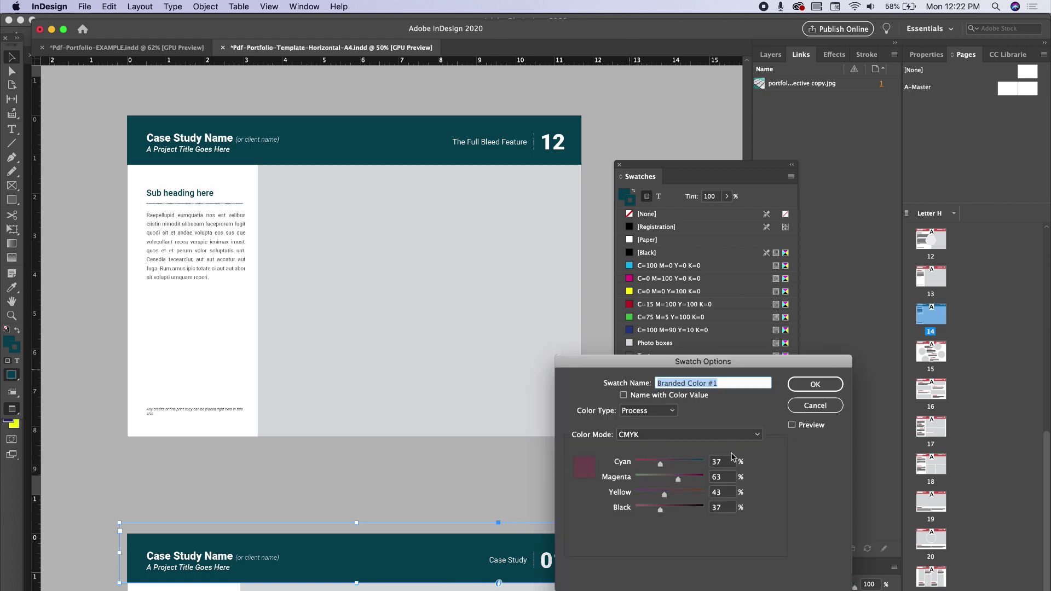
click(654, 508)
click(815, 385)
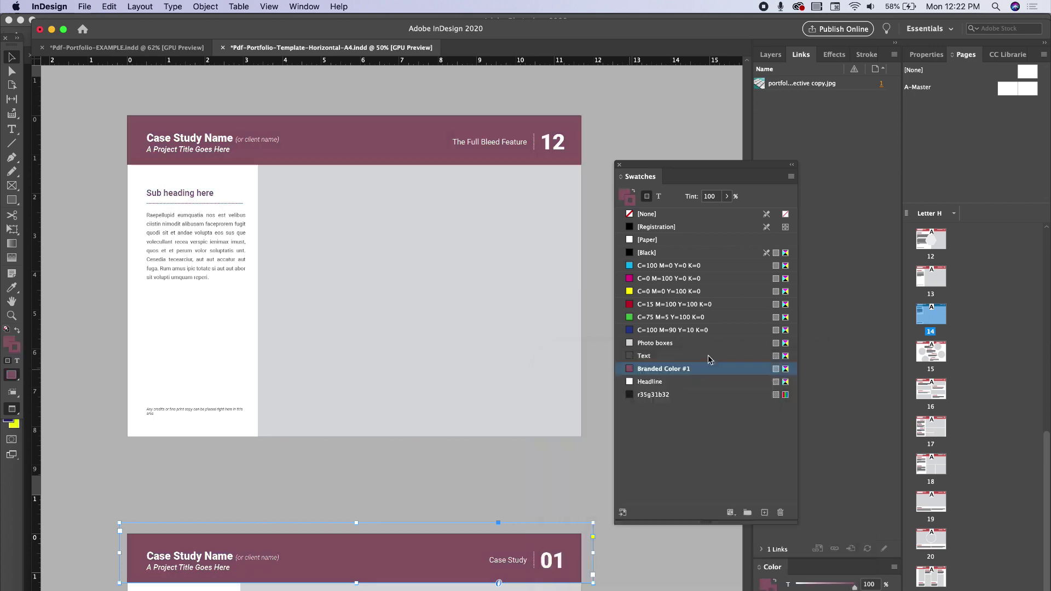
click(180, 175)
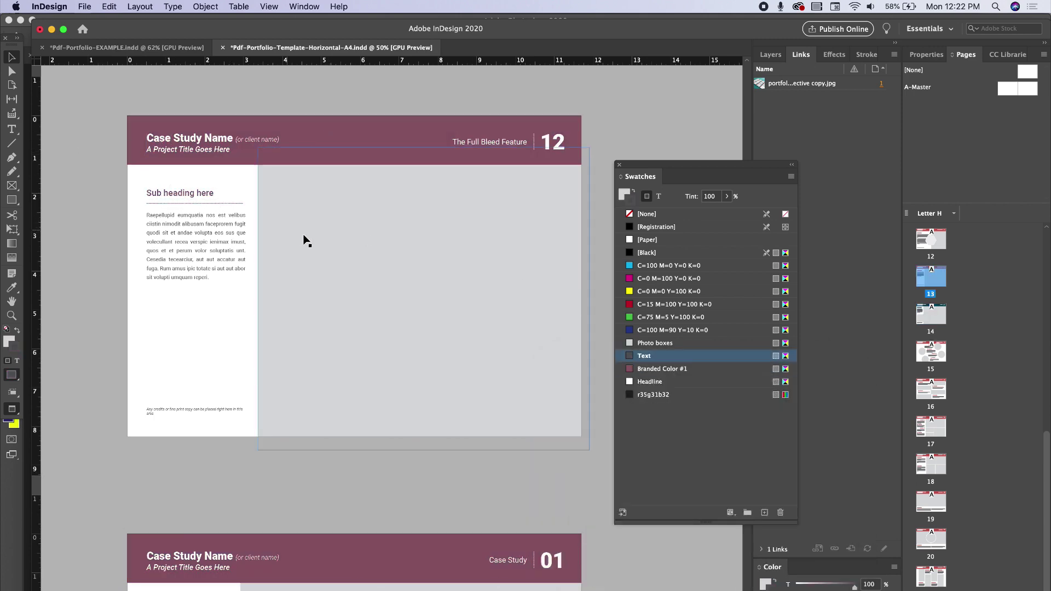
Drop portfolio-builder-promo-perspective copy.jpg from Finder's Links folder into page 08's large photo frame
scroll(304, 239, up, 10)
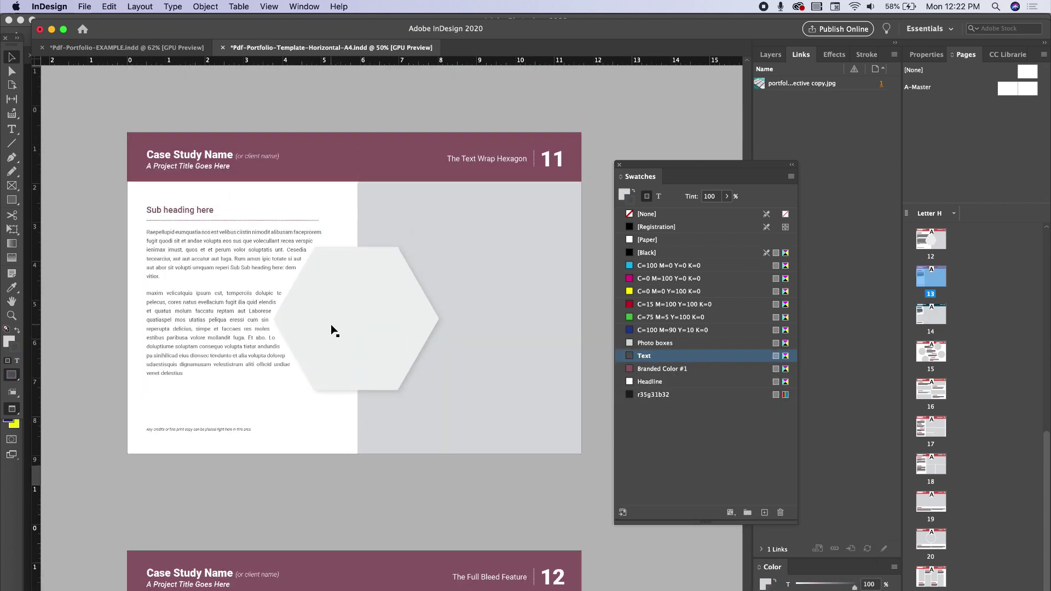
scroll(331, 324, up, 15)
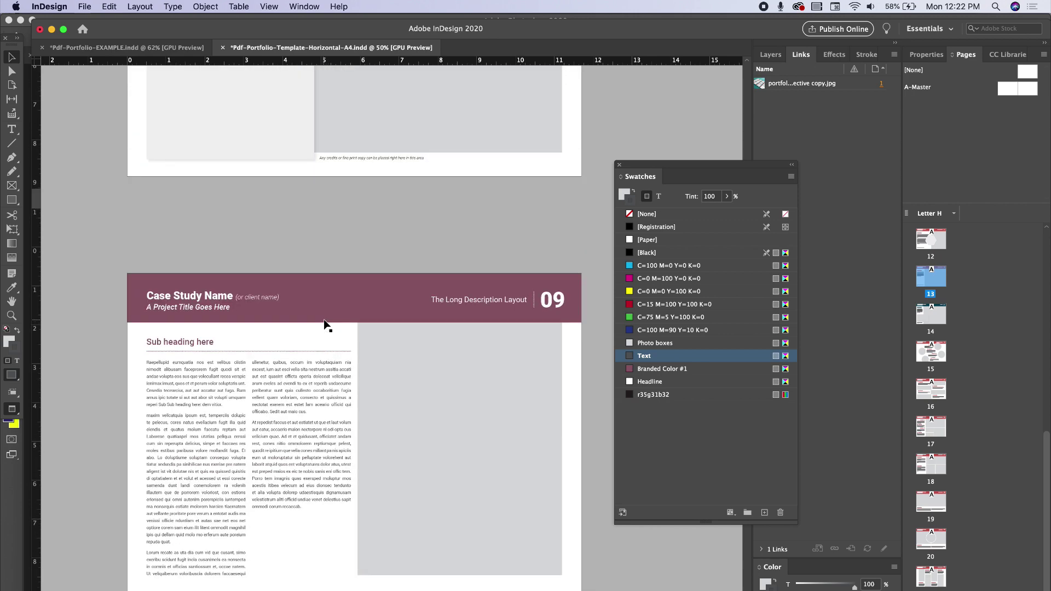
scroll(326, 326, up, 10)
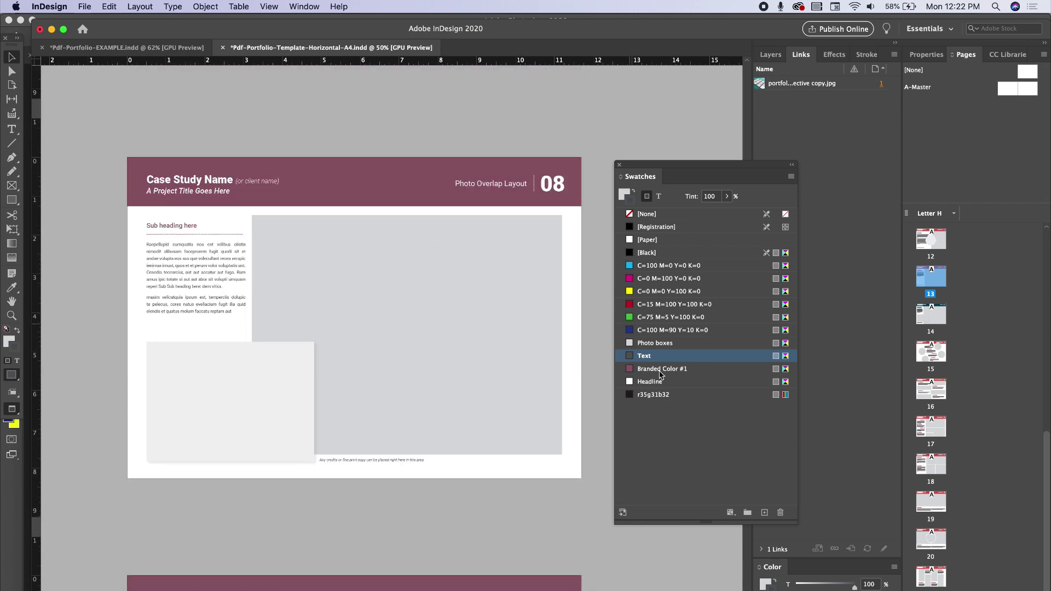
click(652, 370)
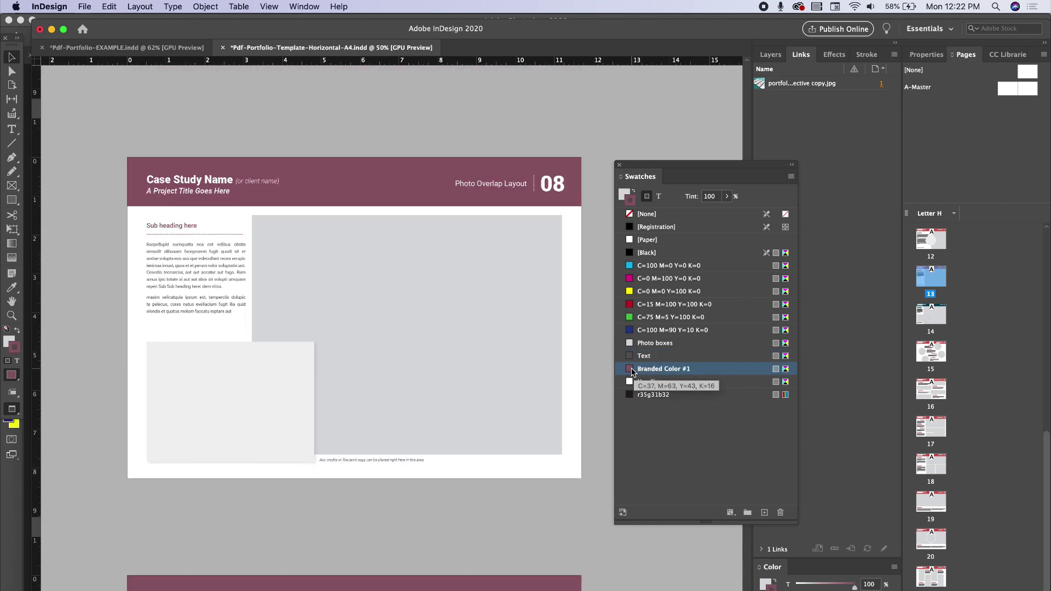
click(378, 167)
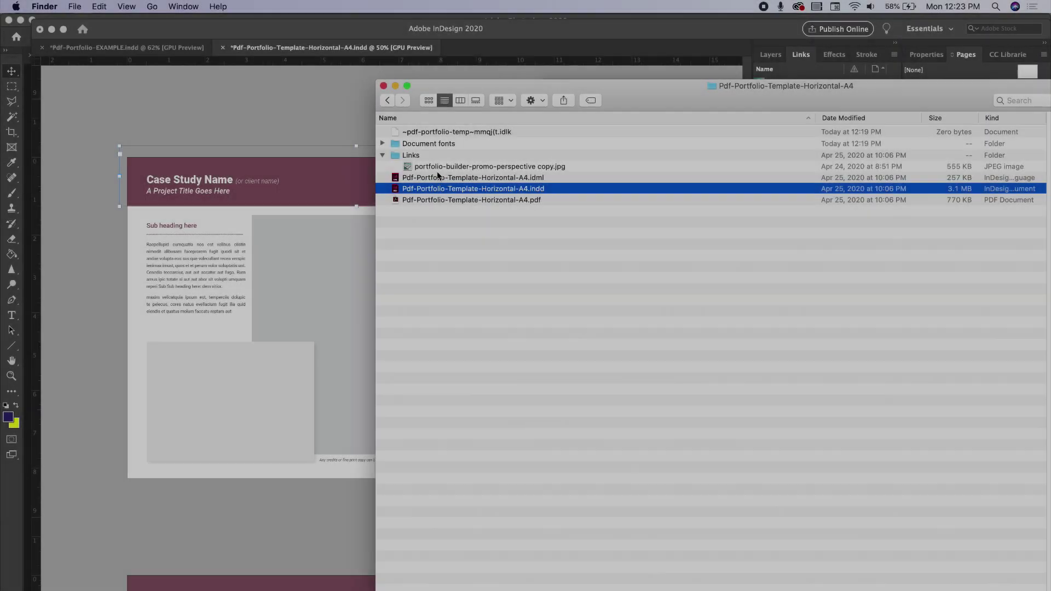
click(446, 167)
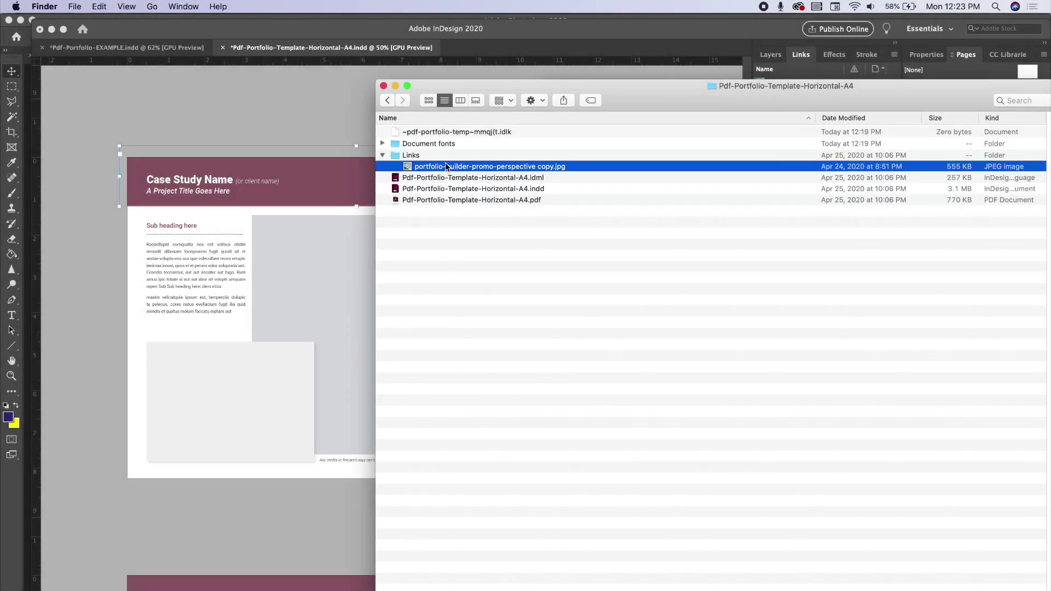
drag(424, 84, 654, 159)
drag(666, 241, 353, 304)
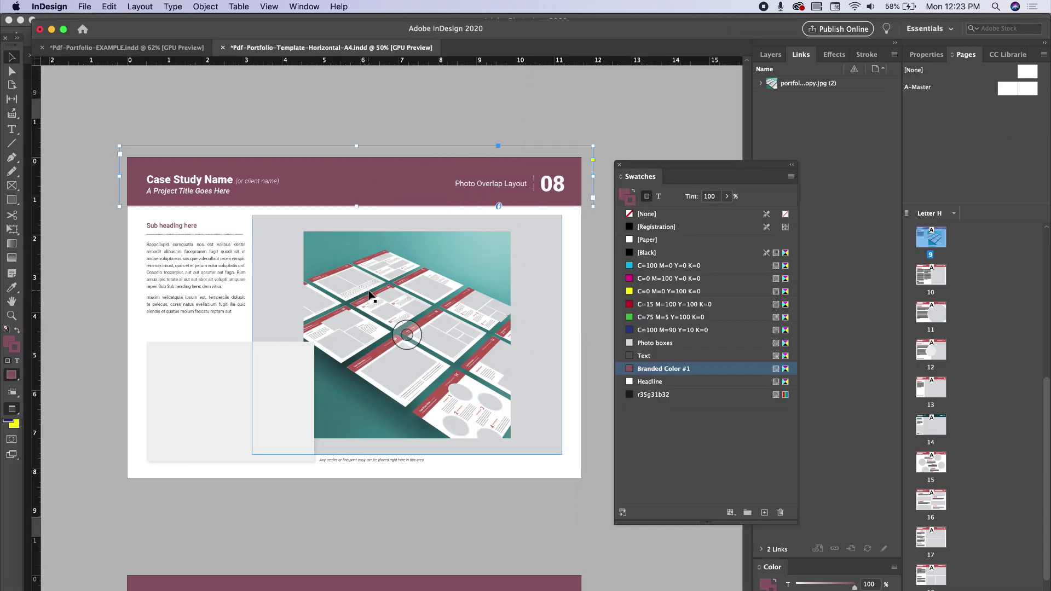
Make the page 08 photo fill its frame proportionally
right_click(372, 282)
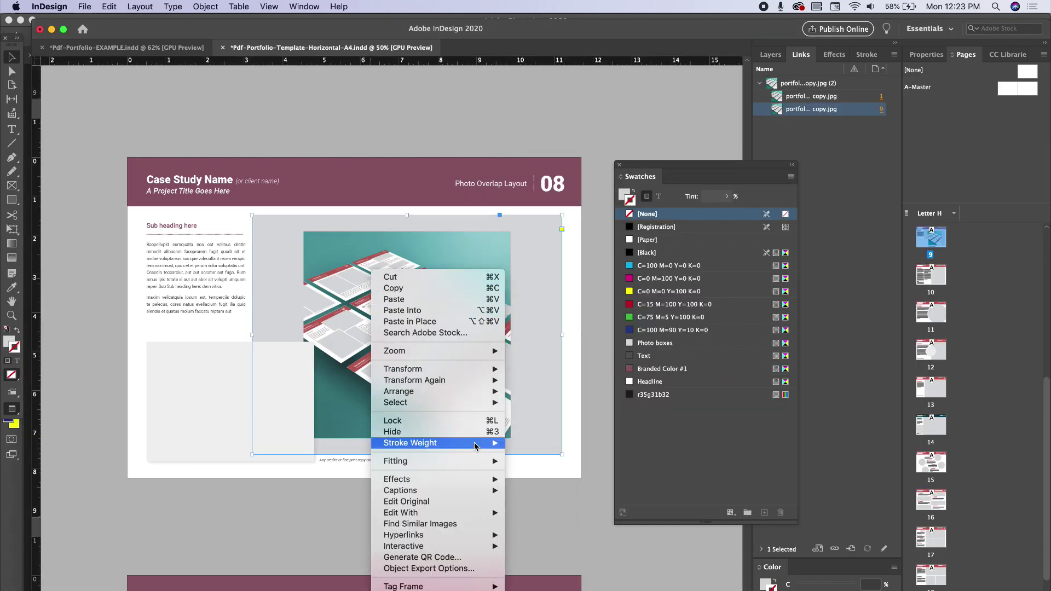
mouse_move(474, 462)
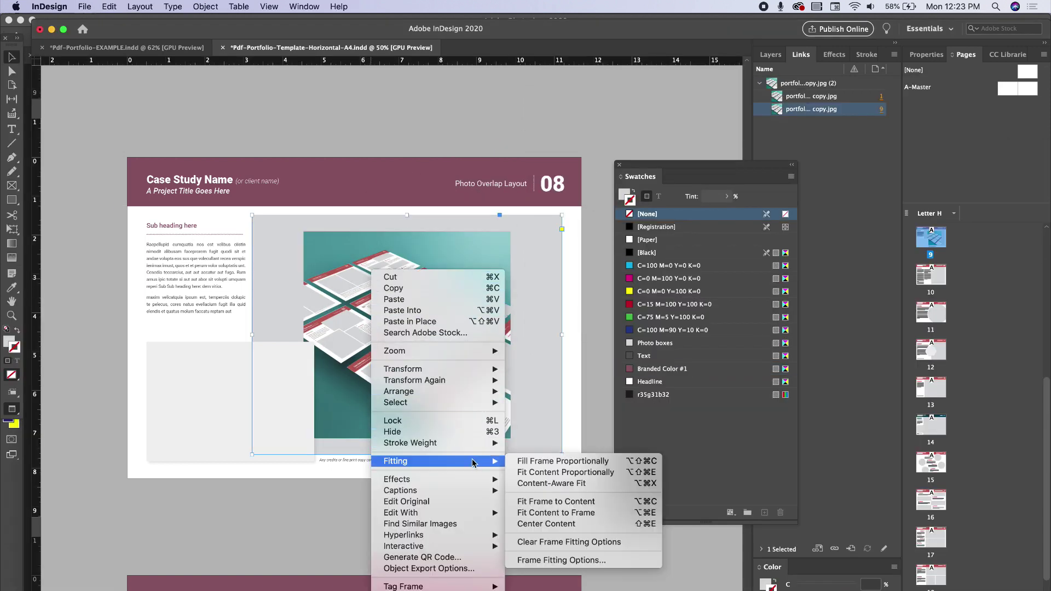
click(566, 464)
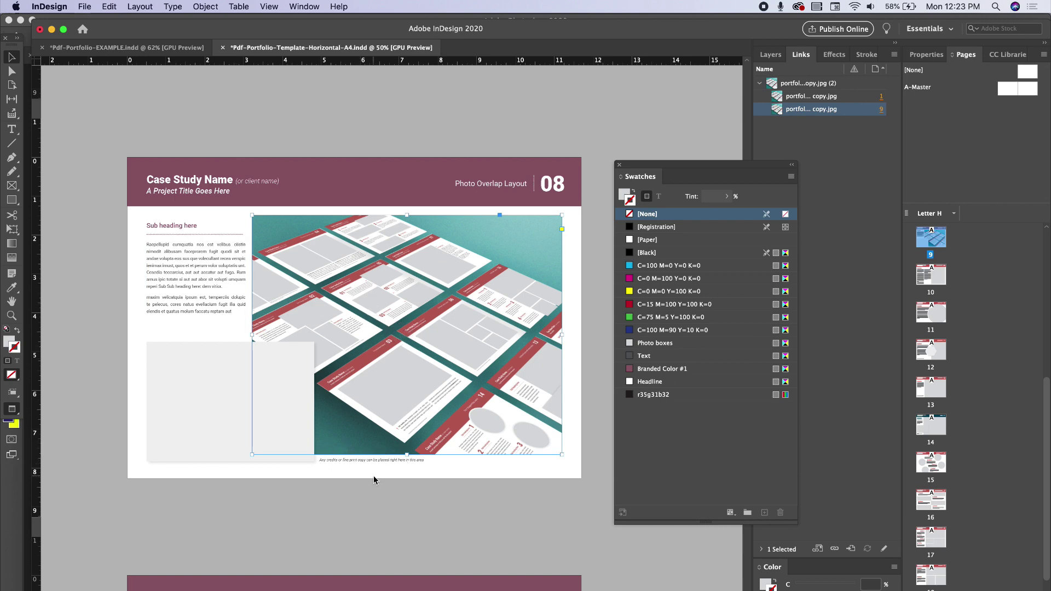
Undo an accidental photo shift, then narrow the page 08 image frame from its left edge
scroll(373, 476, up, 1)
scroll(374, 475, down, 1)
scroll(374, 476, down, 1)
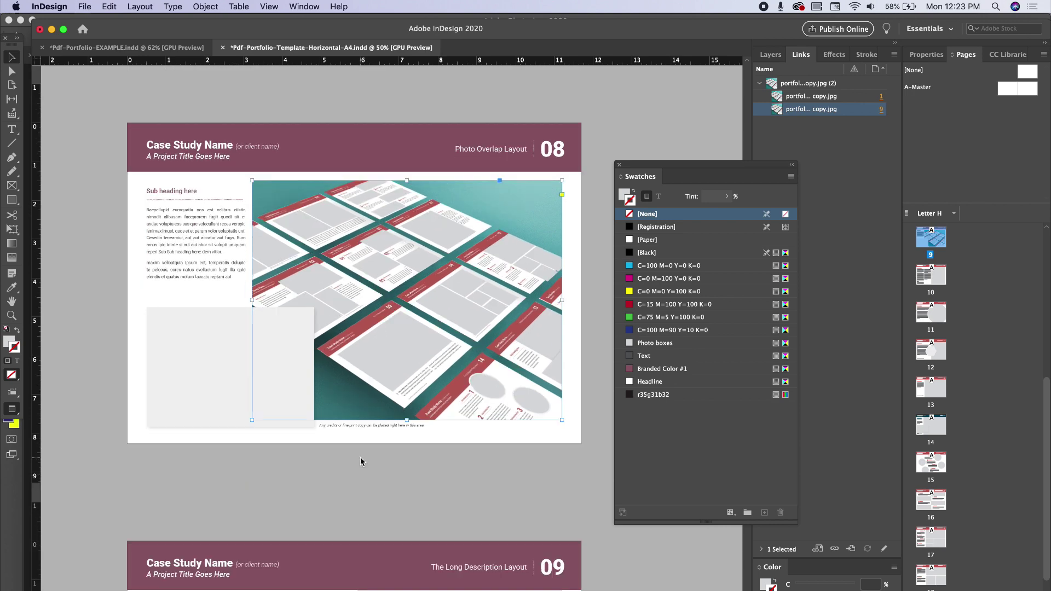
scroll(360, 458, up, 2)
drag(370, 346, 409, 323)
key(super+z)
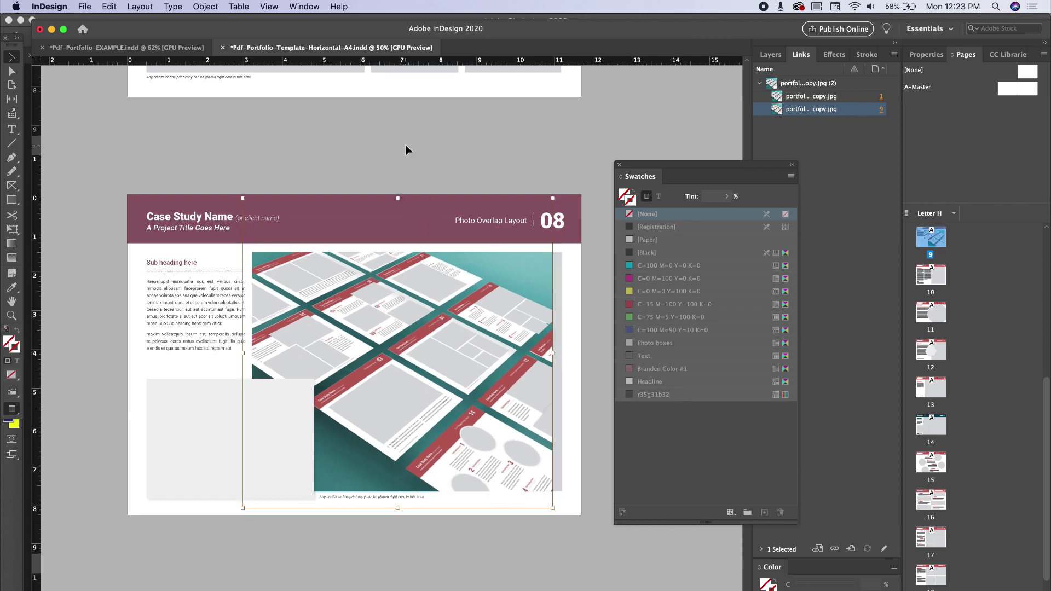
click(396, 307)
drag(254, 252, 272, 252)
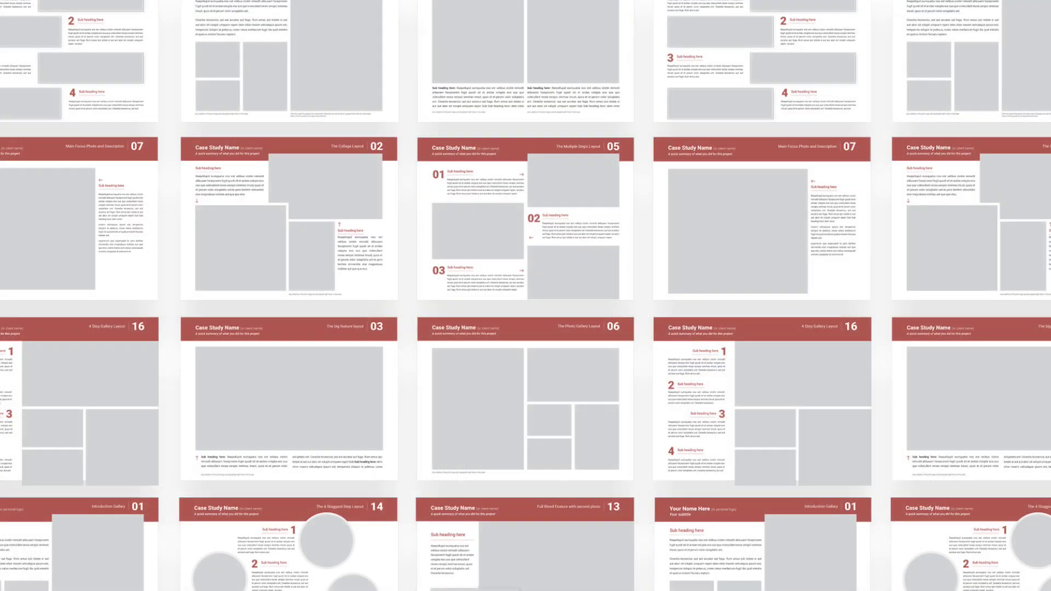